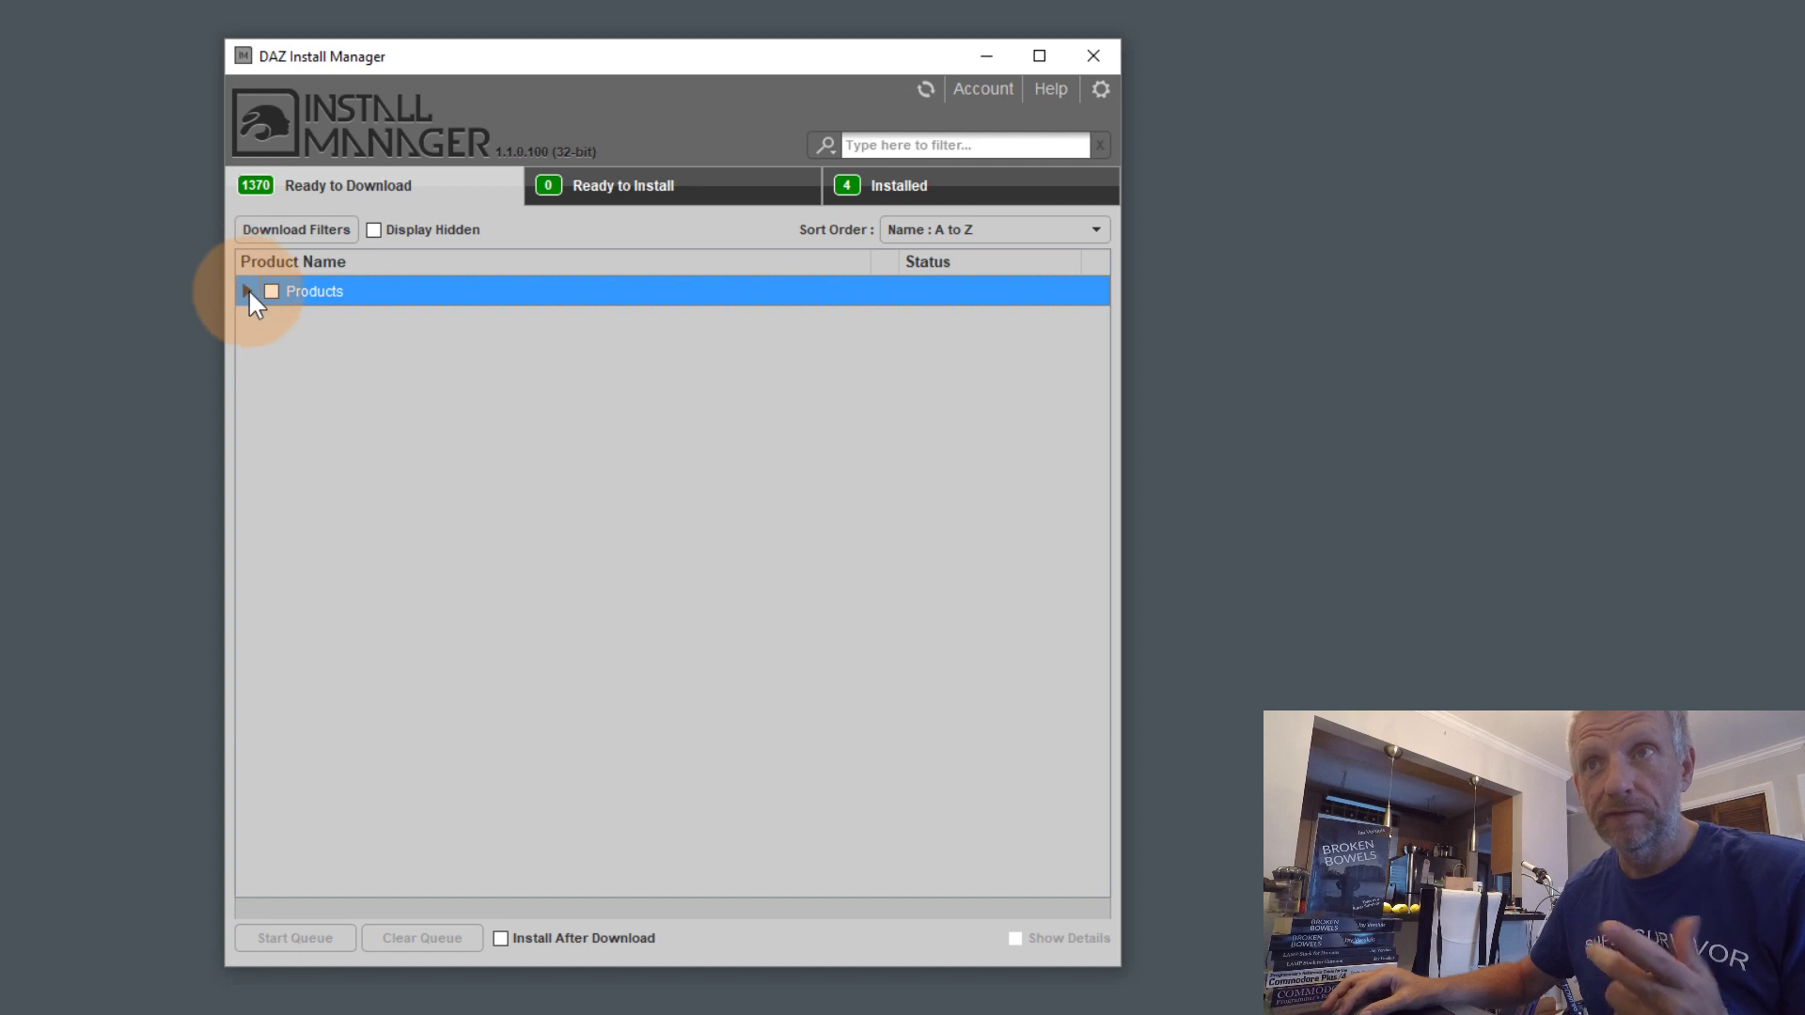
Expand the downloadable products and look through the packages ready to download, ready to install and already installed
left_click(247, 290)
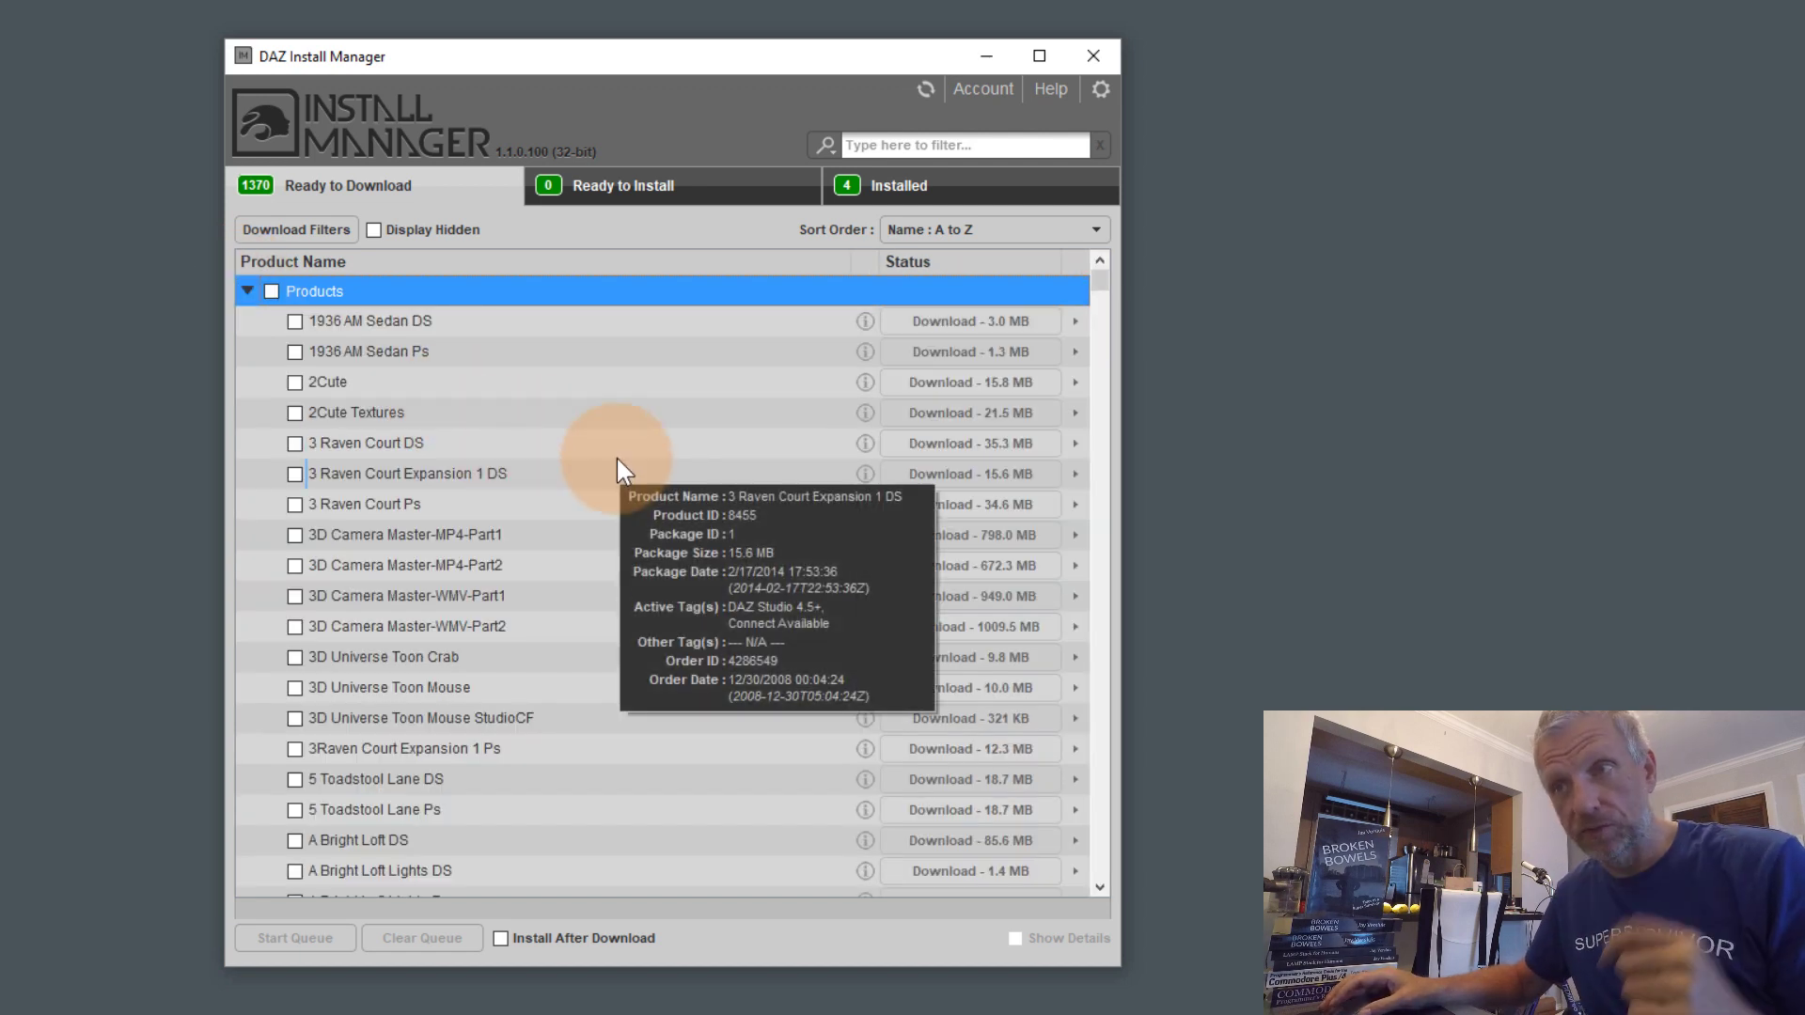
left_click_drag(1100, 275, 1072, 237)
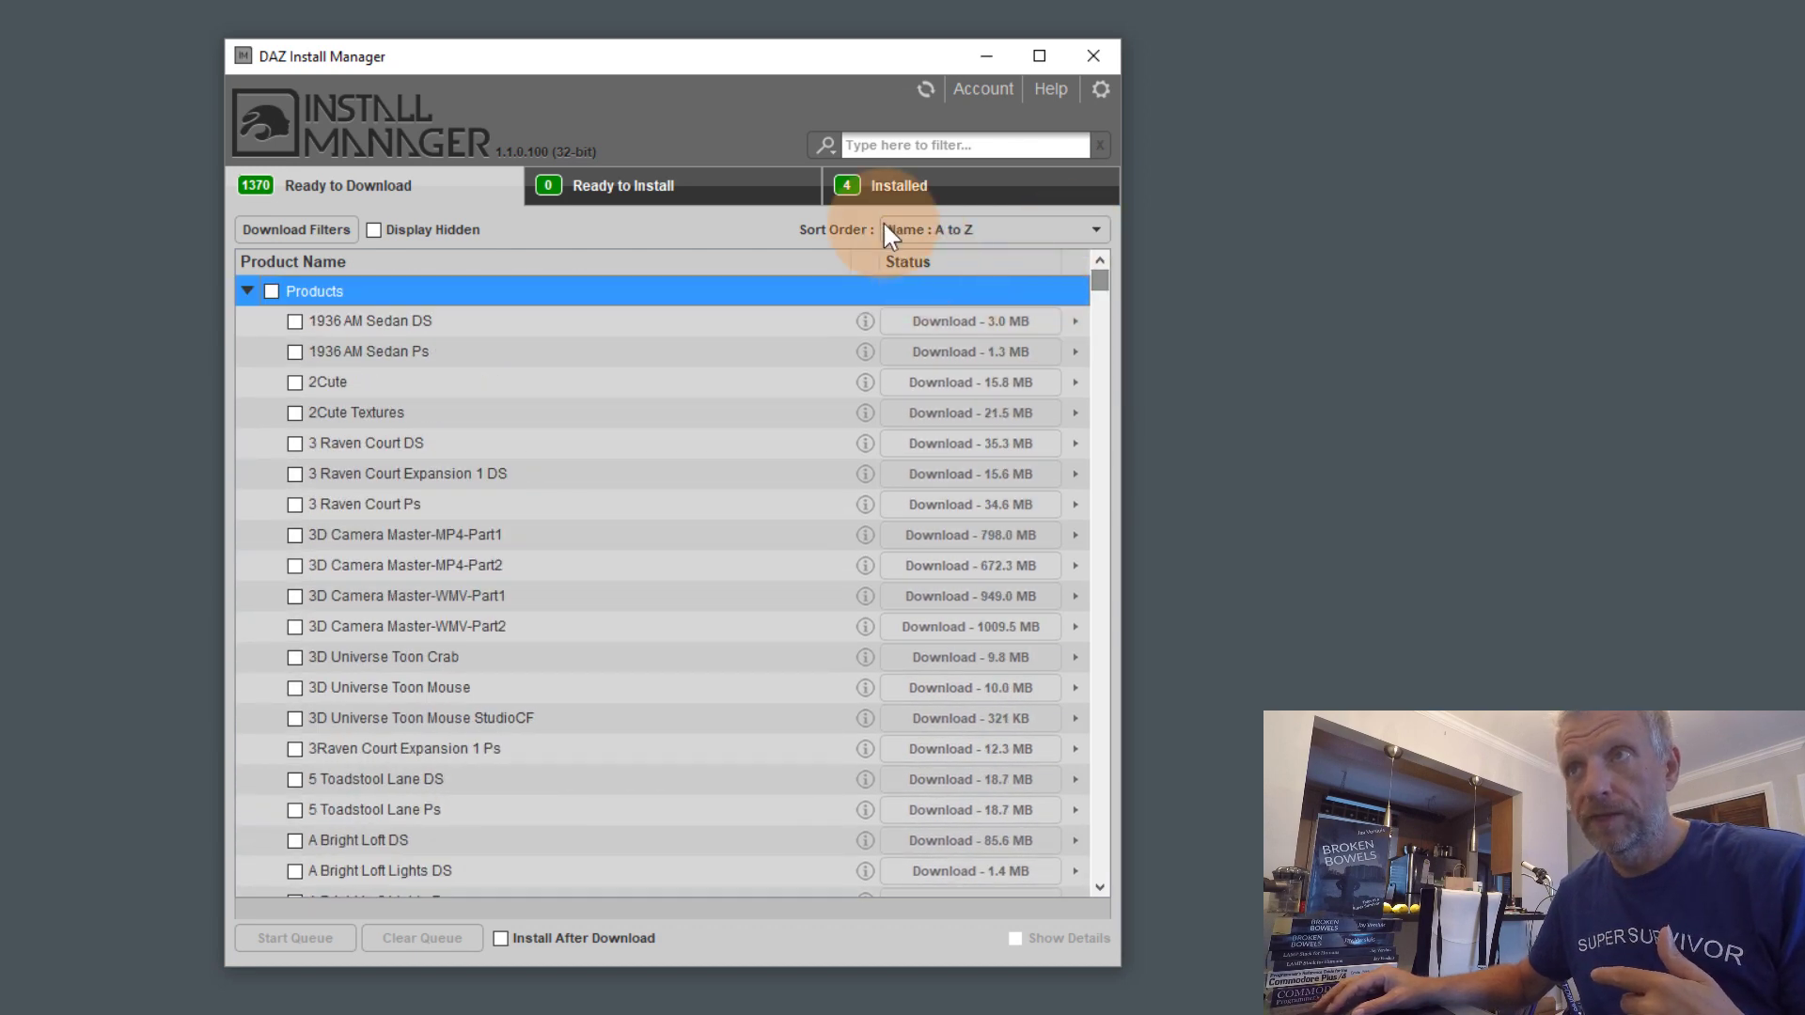
left_click(696, 179)
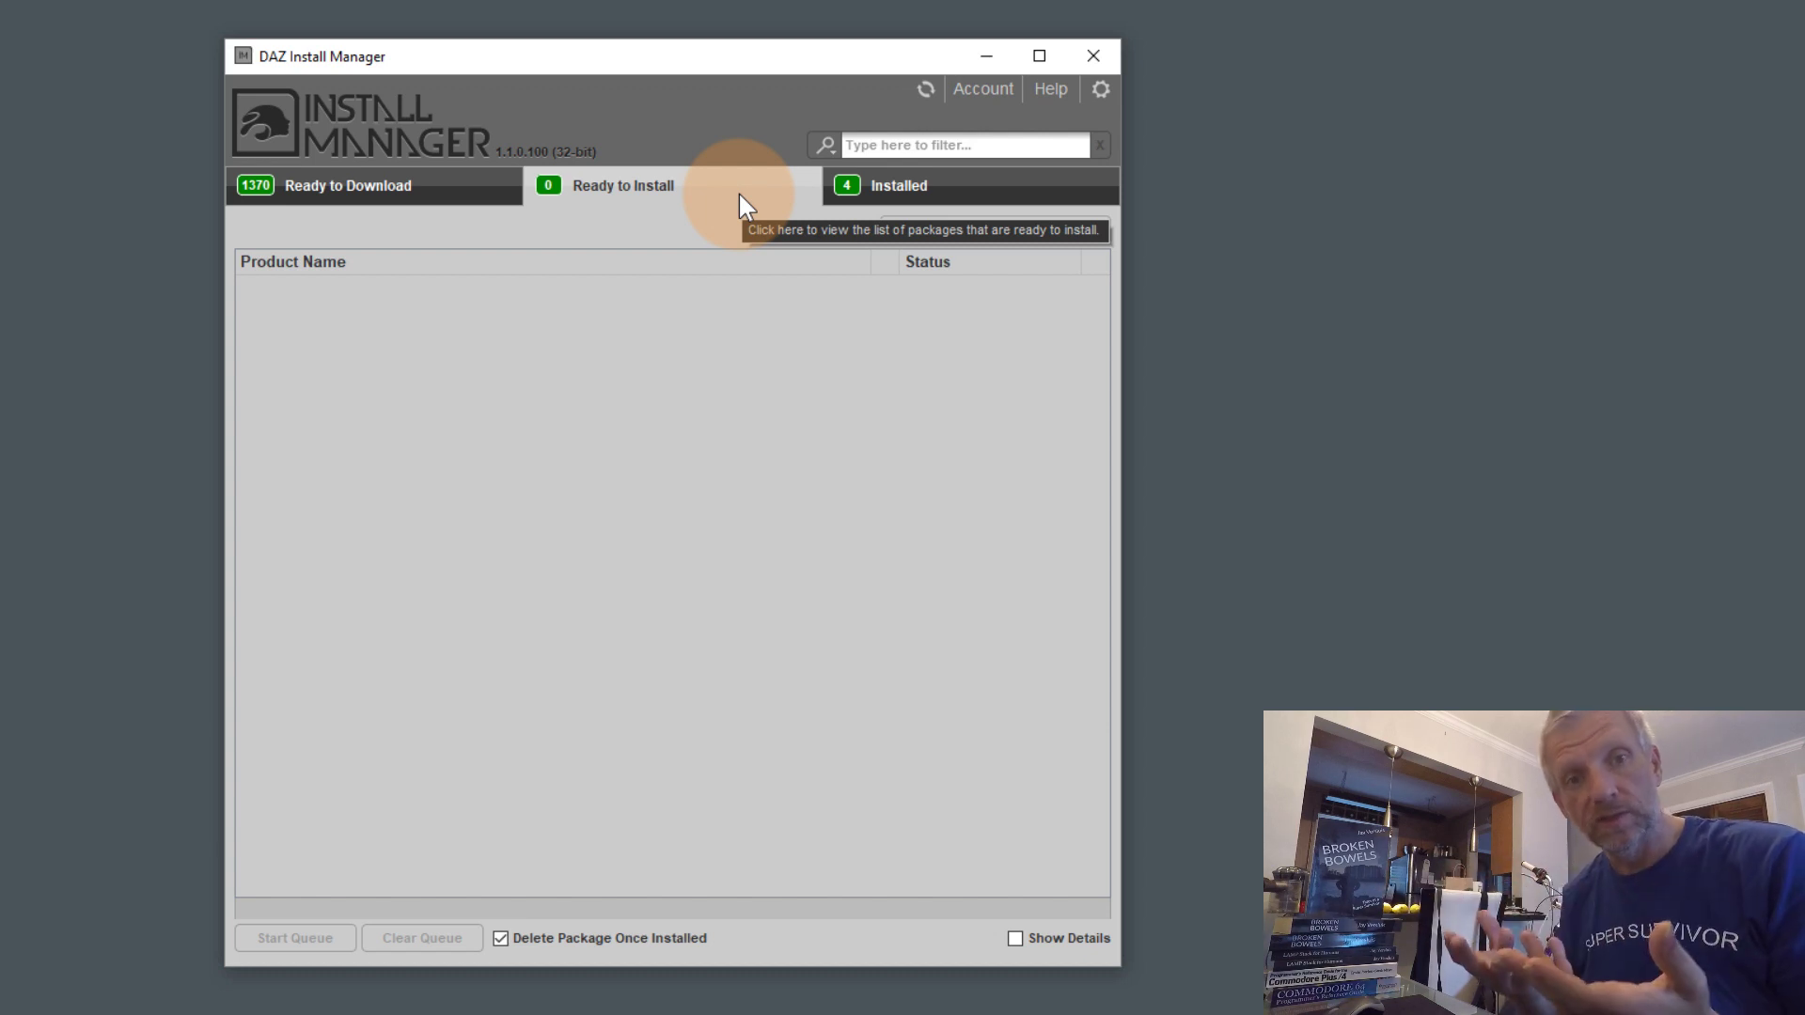
left_click(921, 193)
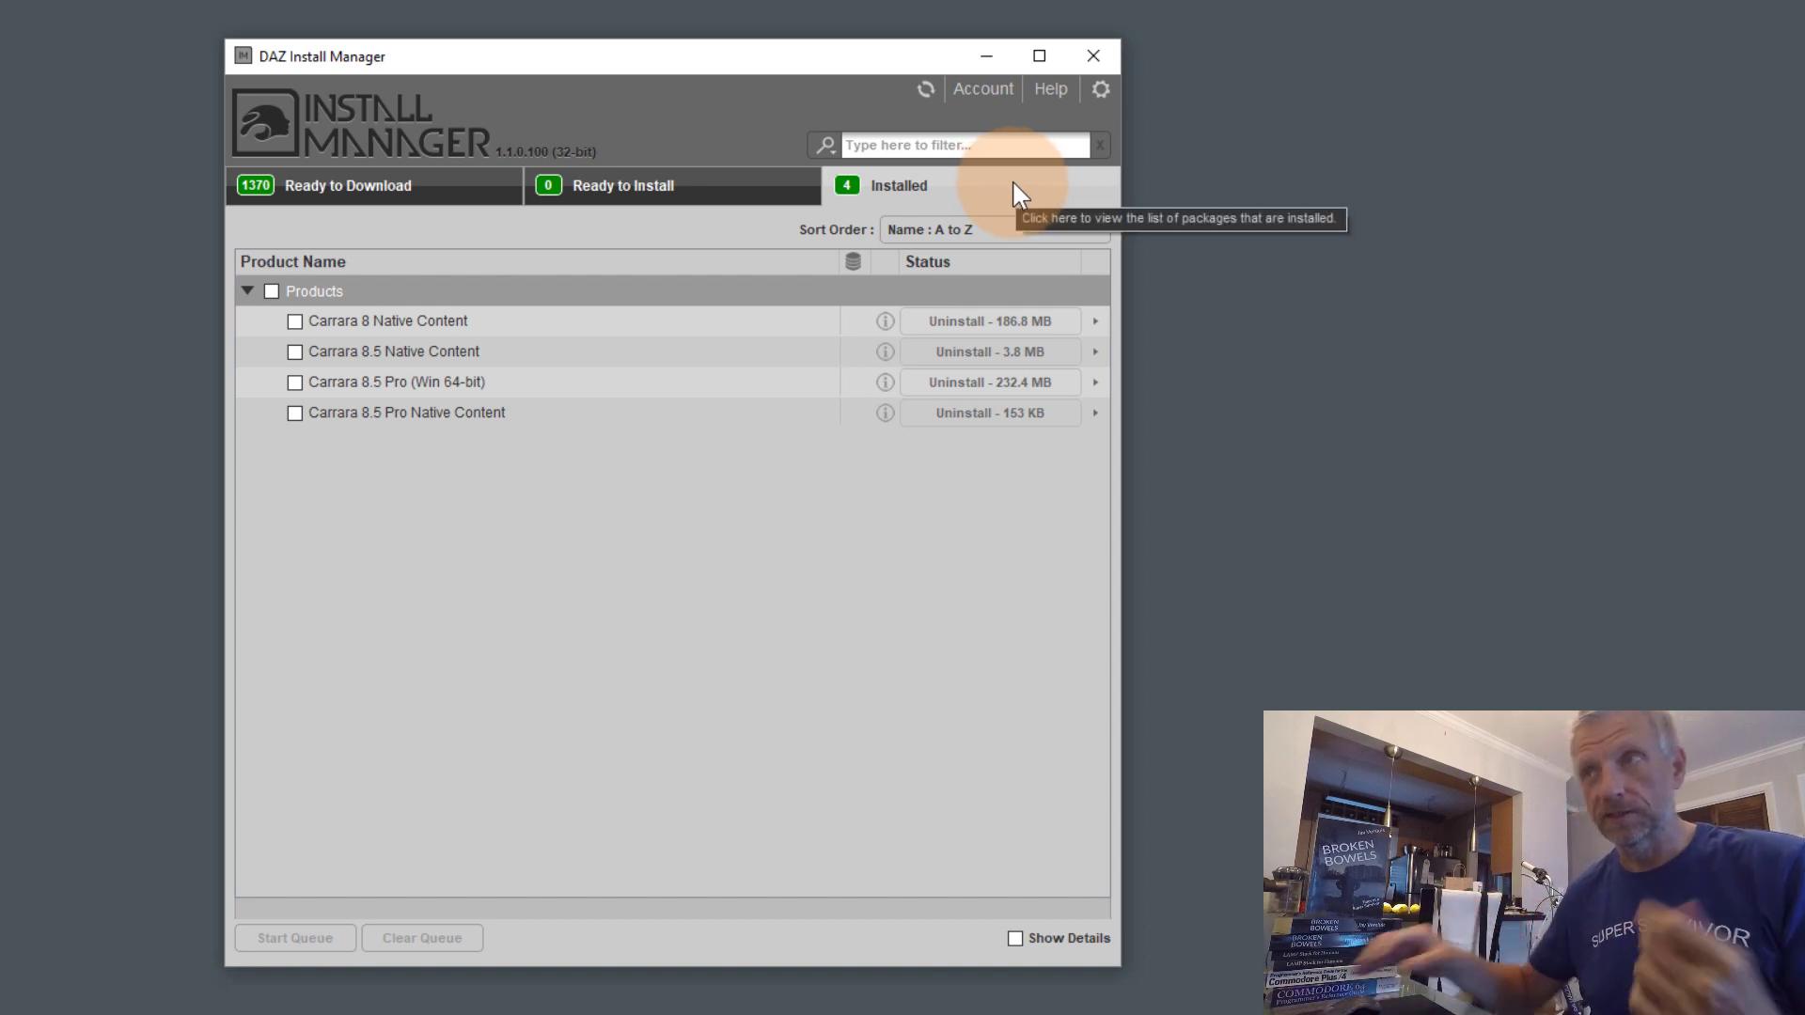
left_click(980, 144)
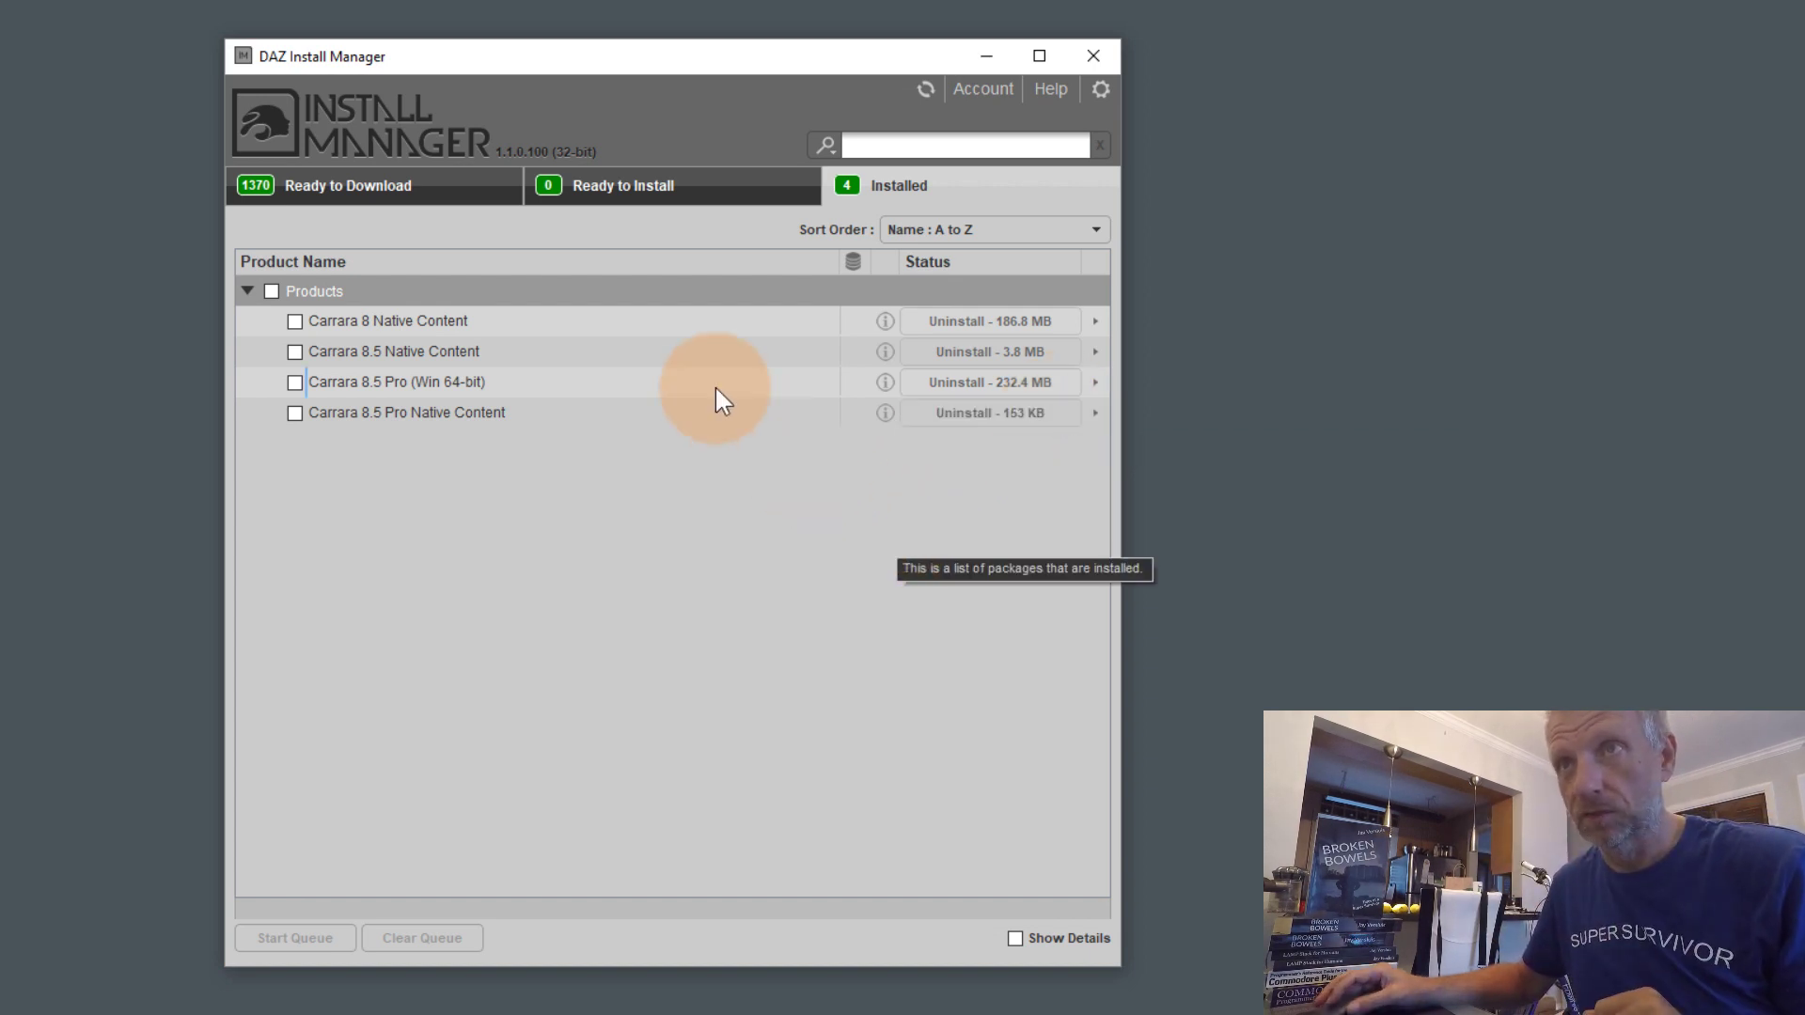
Filter the packages ready to download by "daz studio" and look through the matching products
left_click(342, 185)
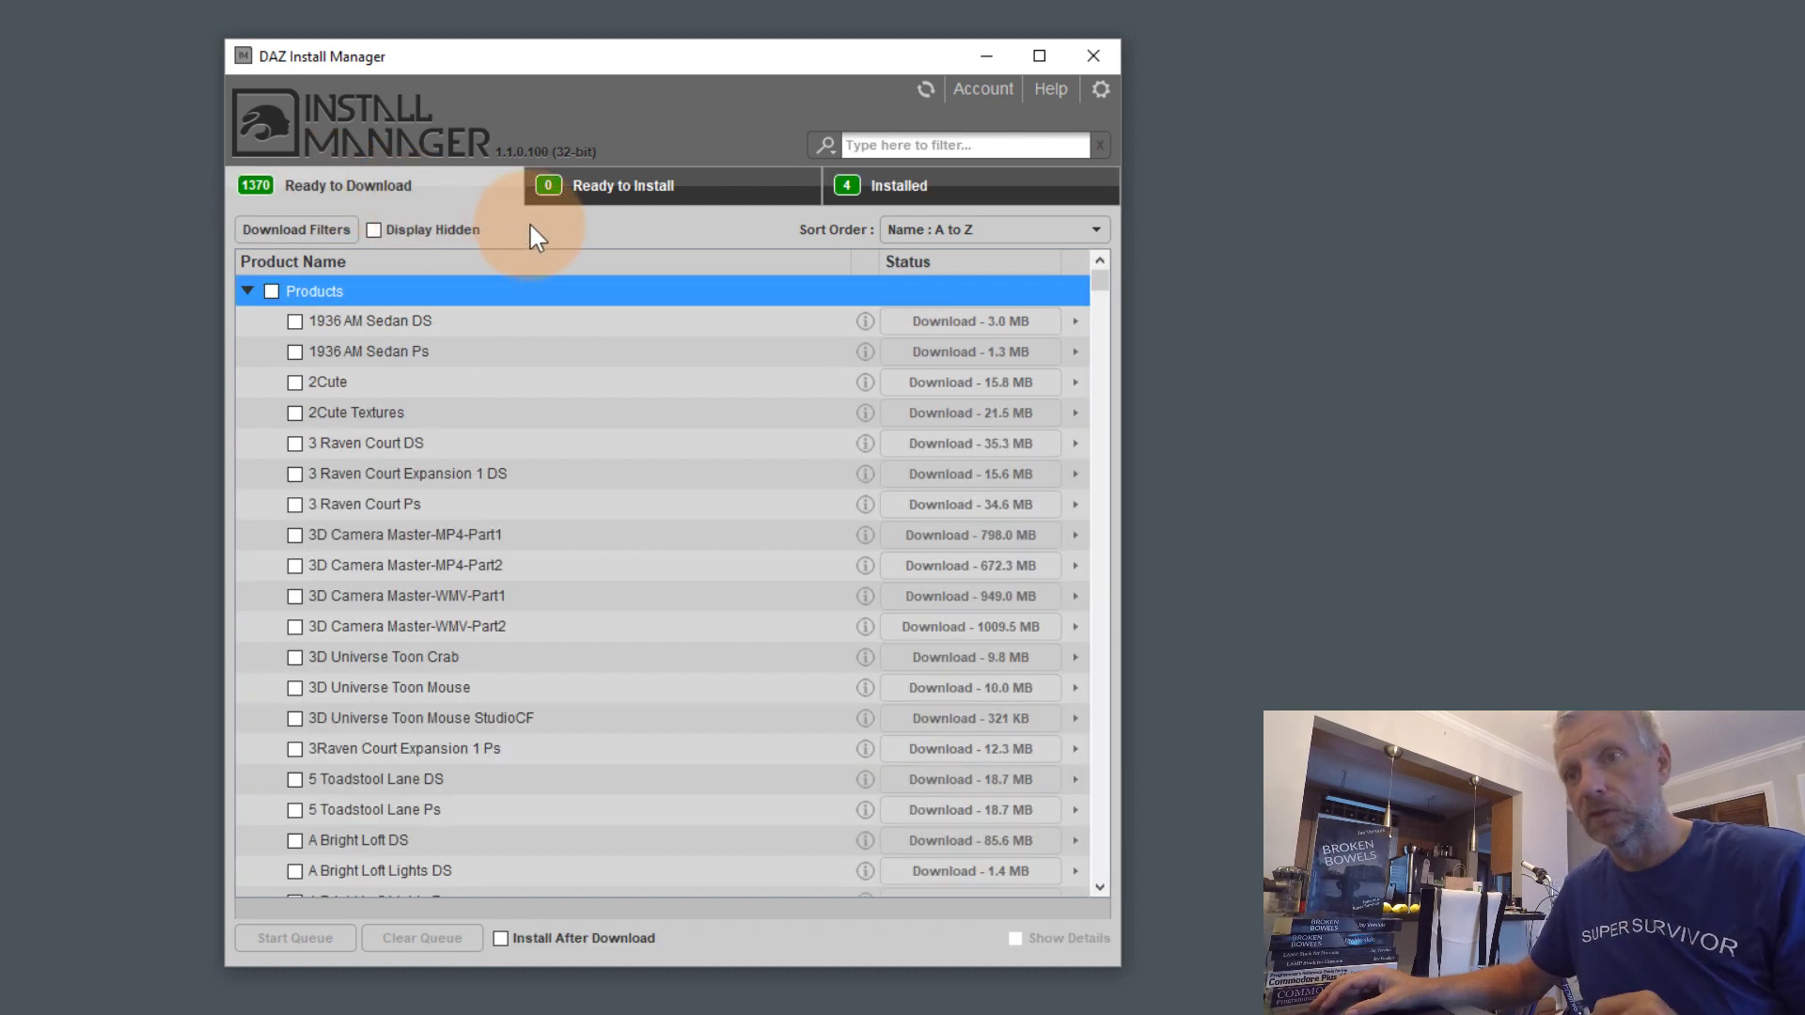
left_click(953, 143)
type("daz stu")
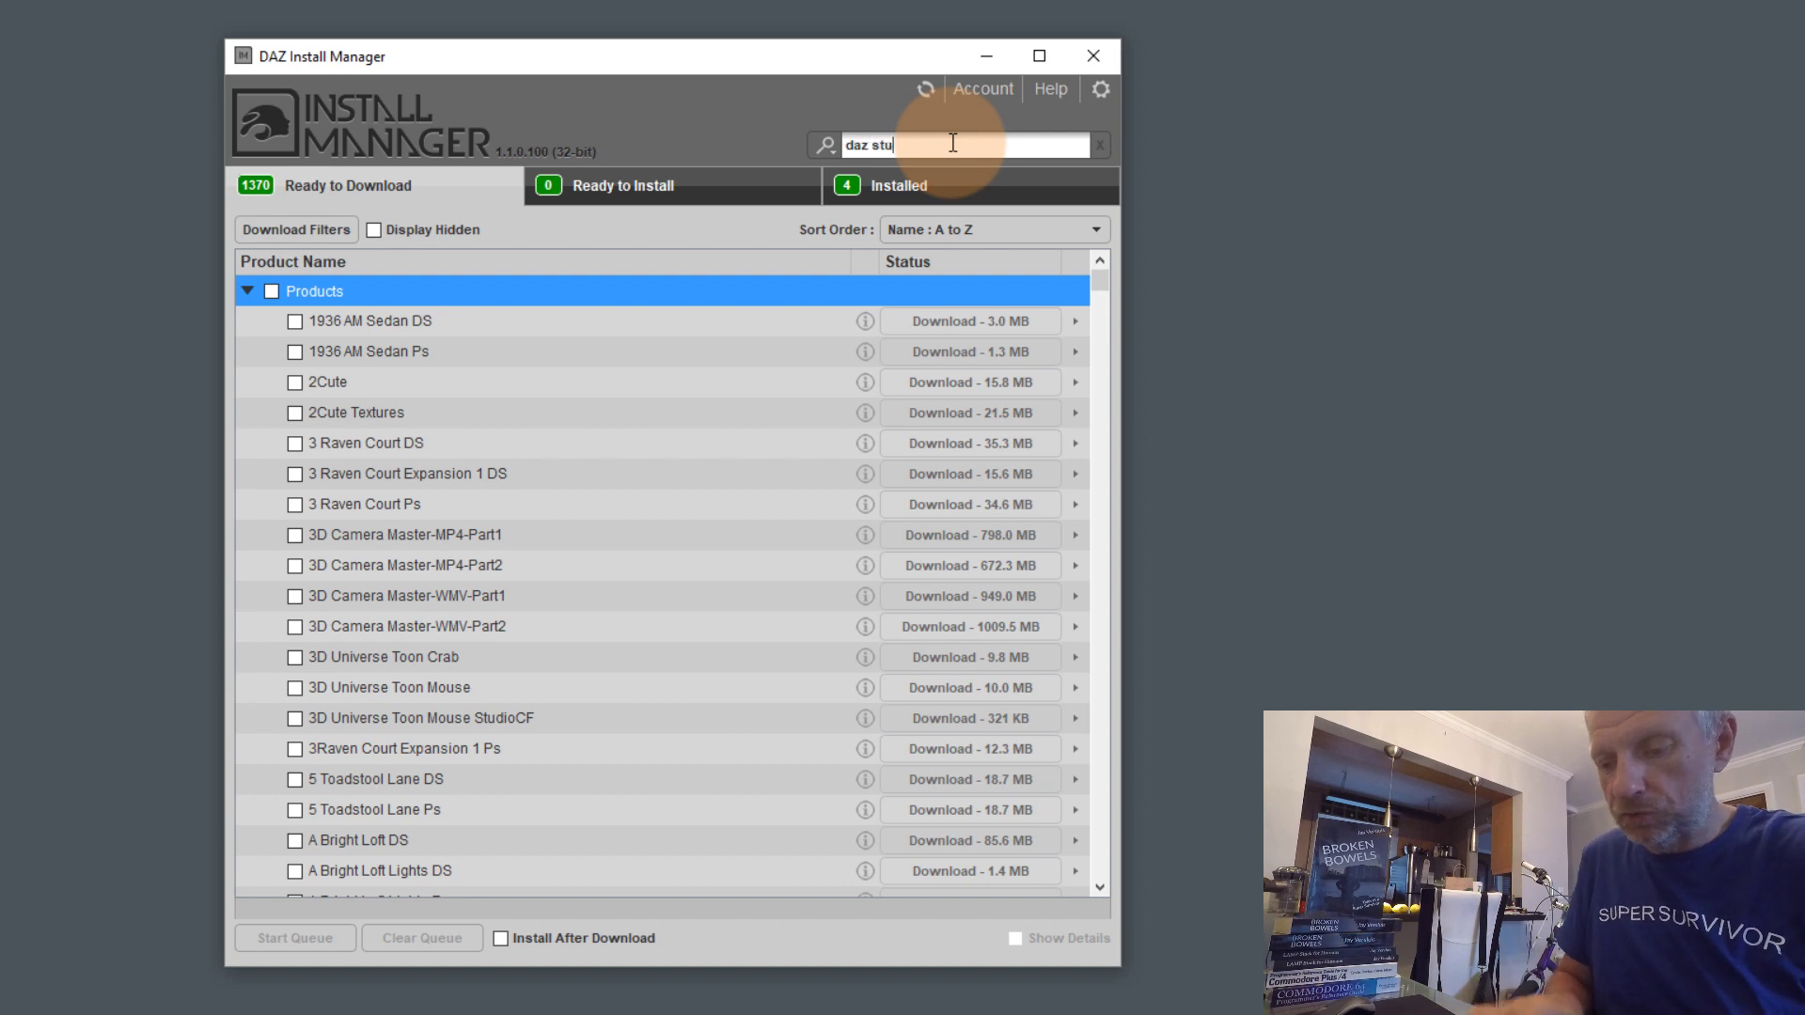
type("dio")
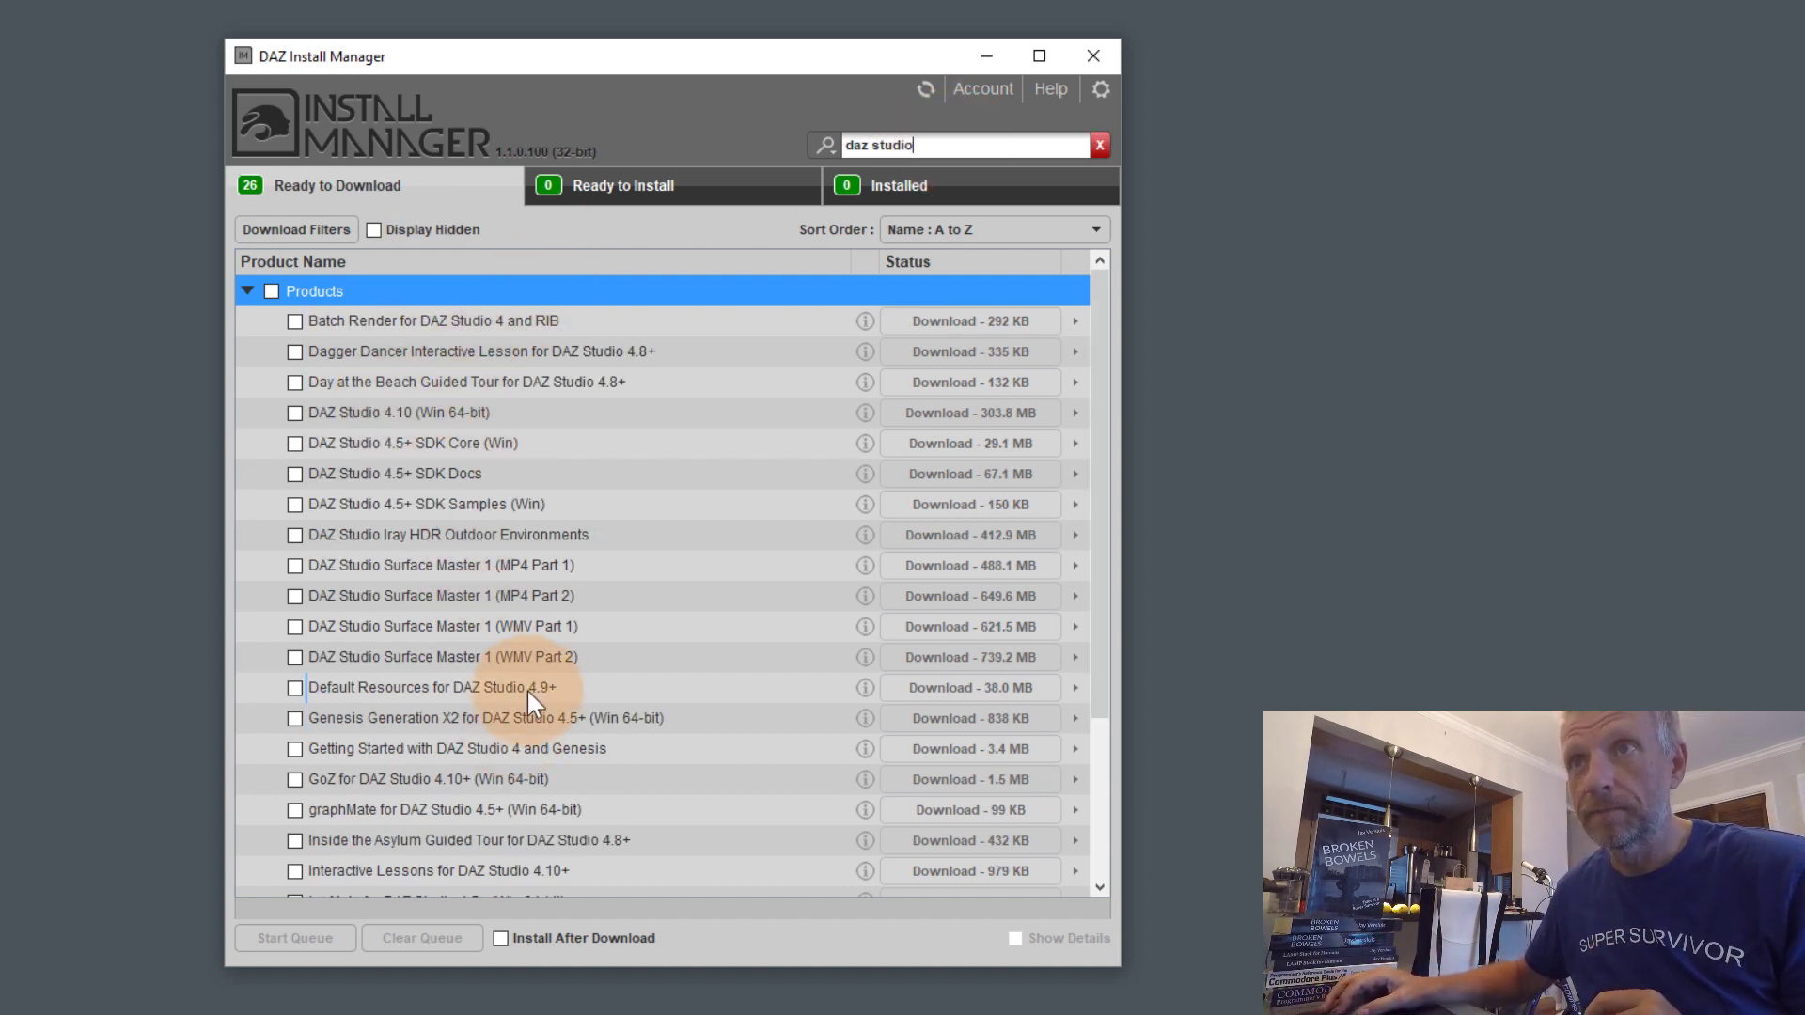
left_click_drag(1098, 470, 1111, 714)
left_click_drag(1105, 556, 1110, 383)
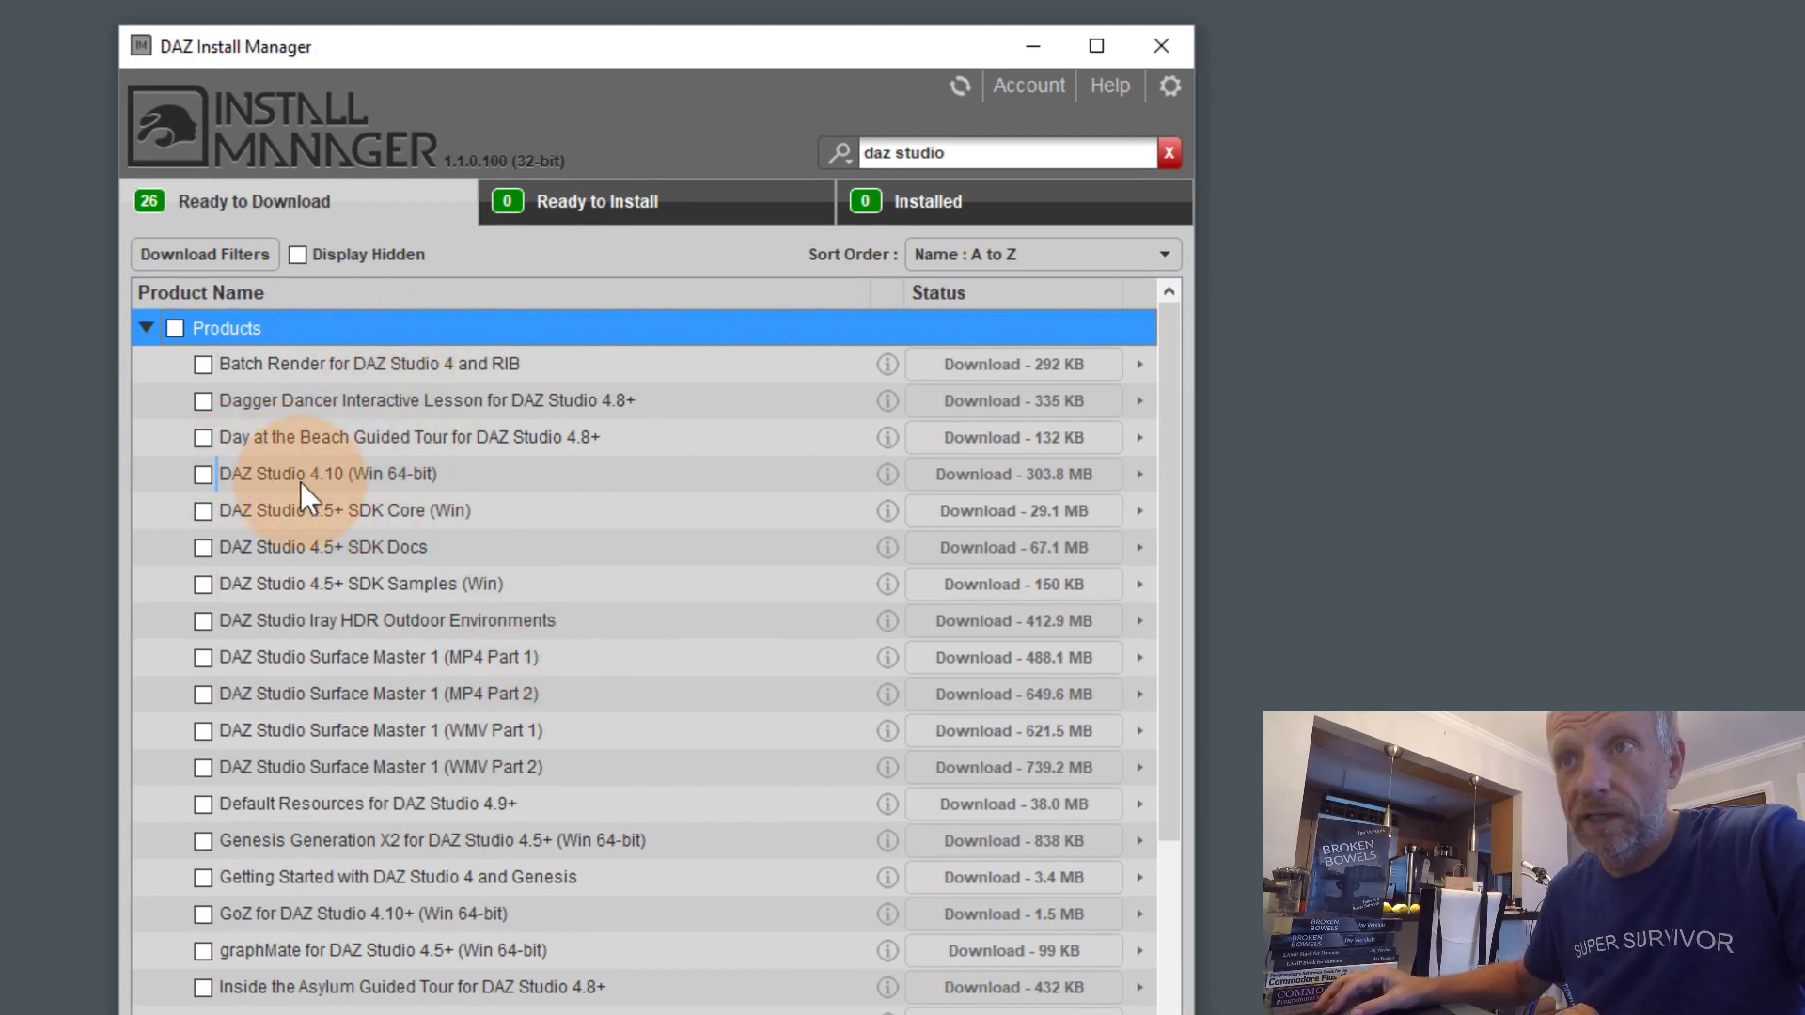
Mark DAZ Studio 4.10 (Win 64-bit) for download
left_click(223, 470)
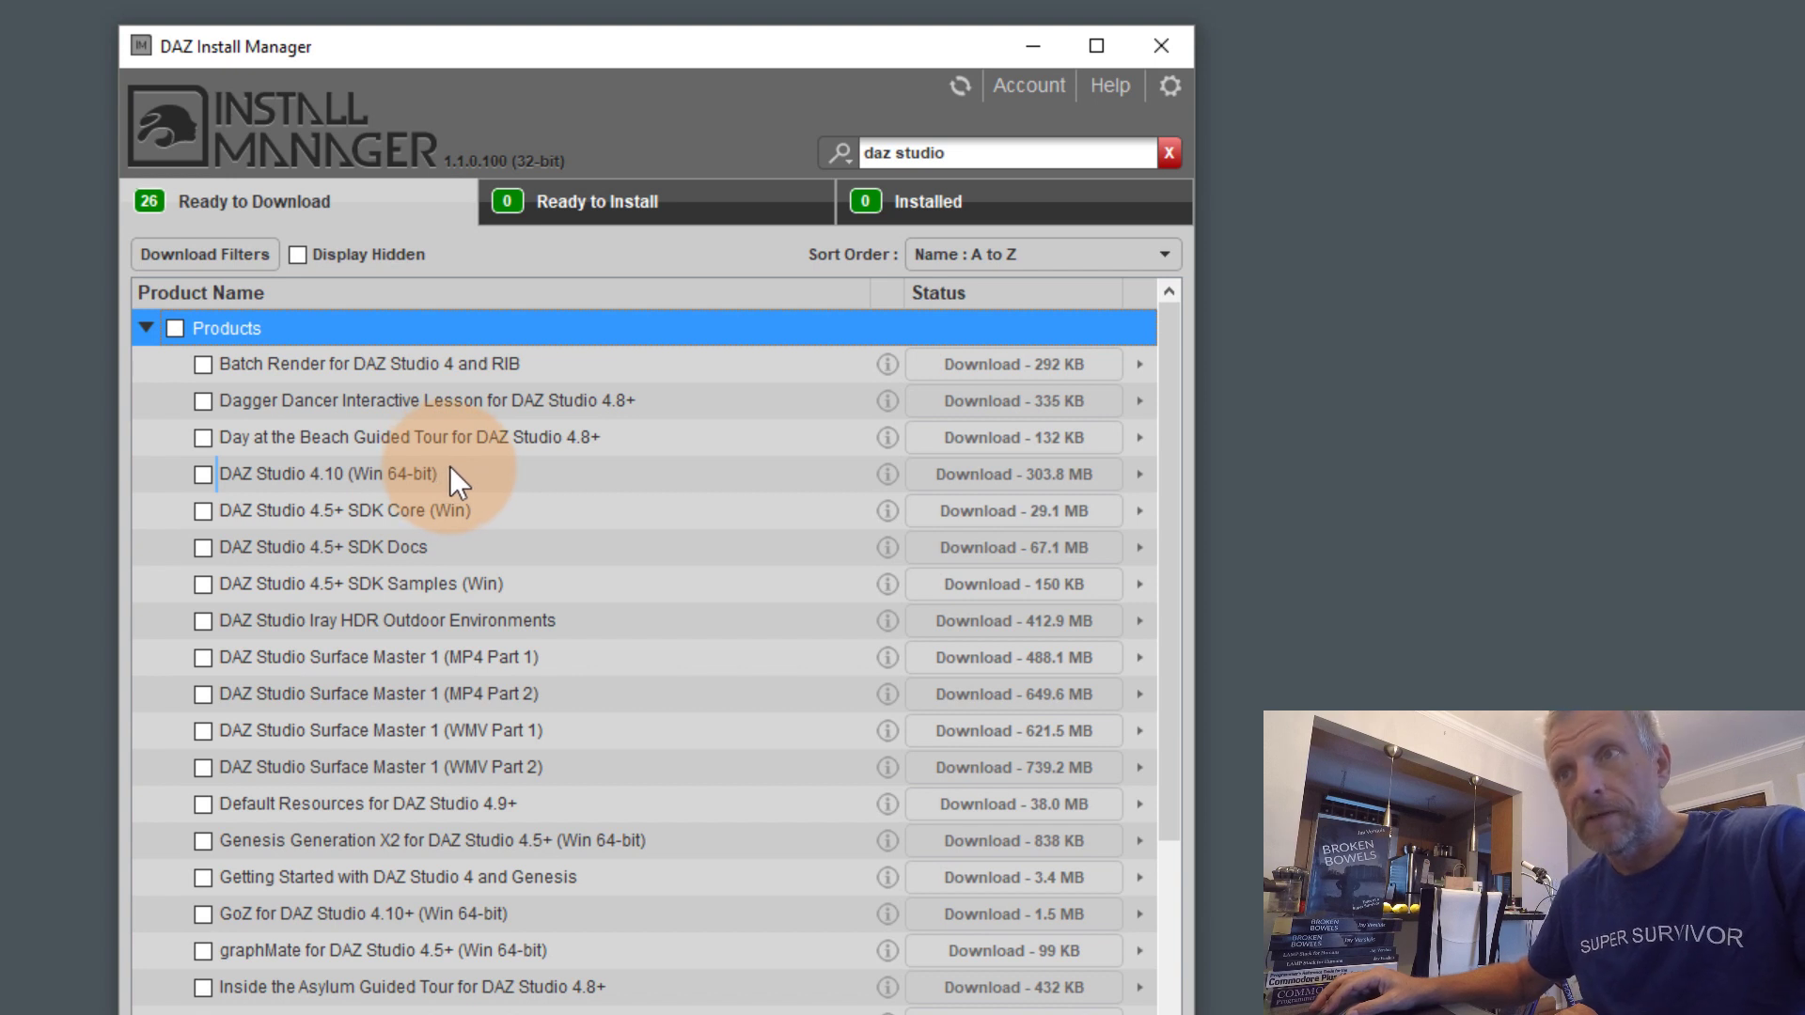
mouse_move(453, 466)
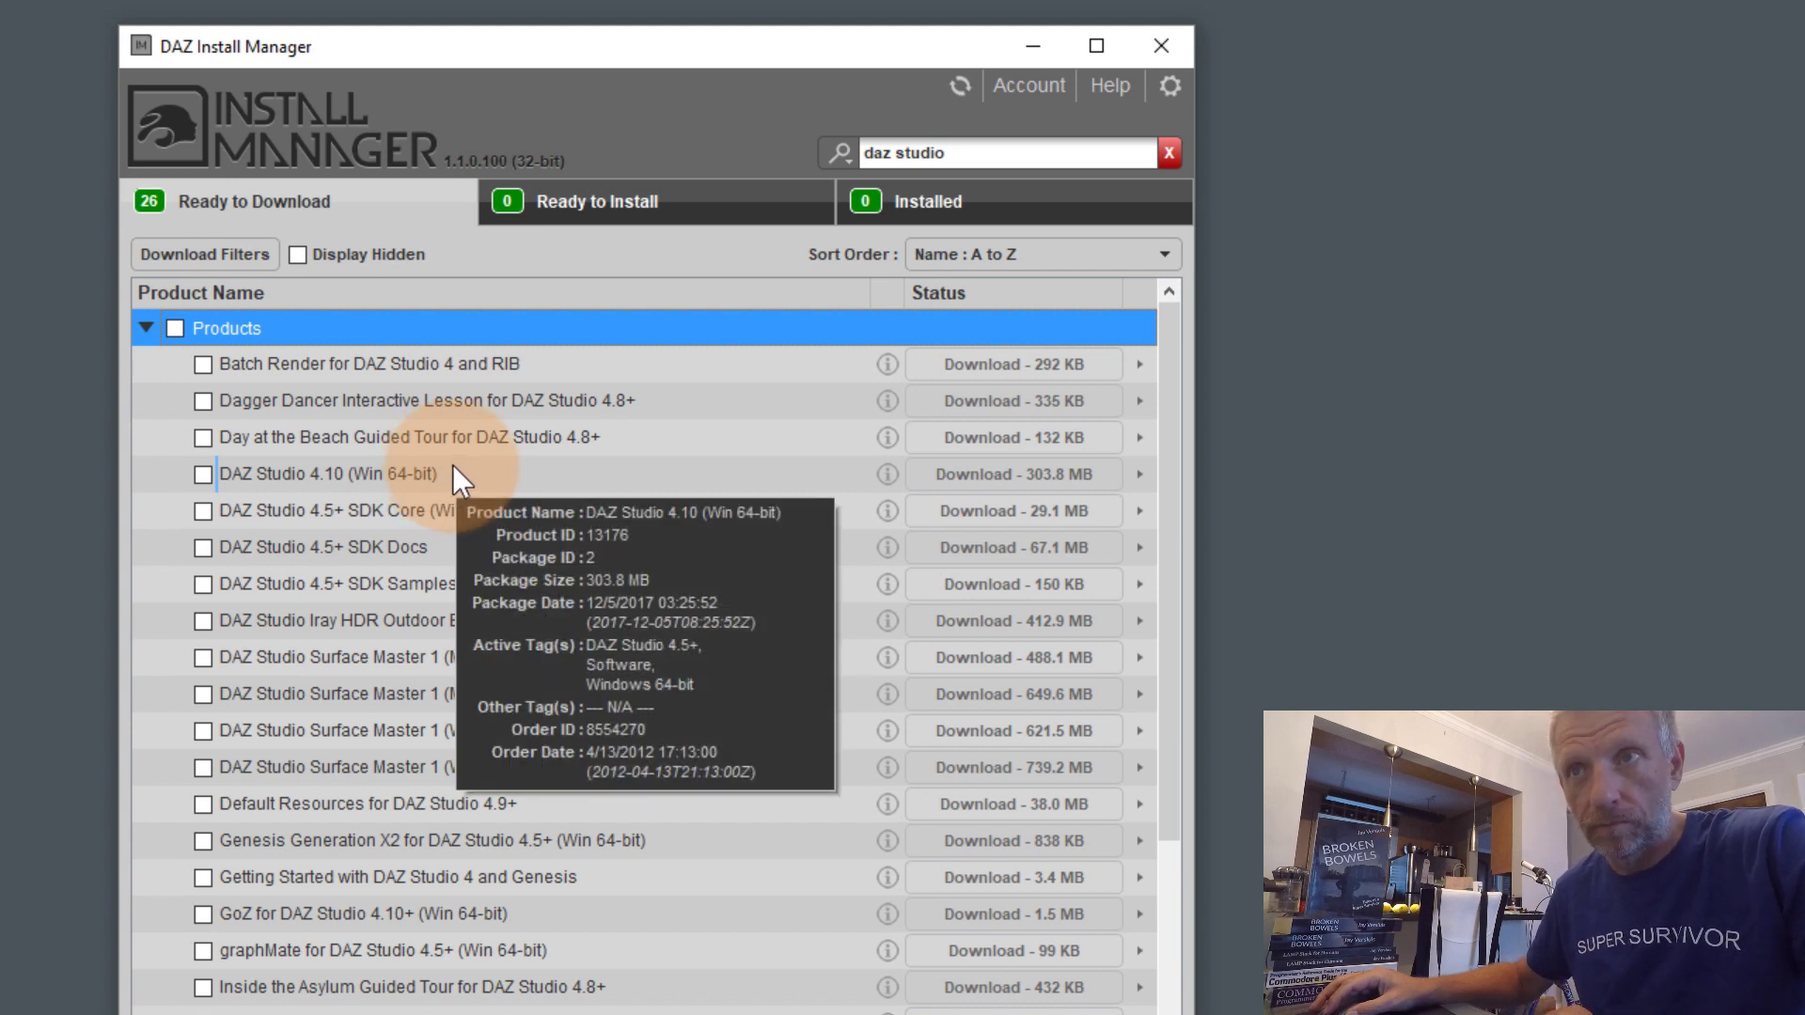
left_click(205, 476)
left_click(204, 474)
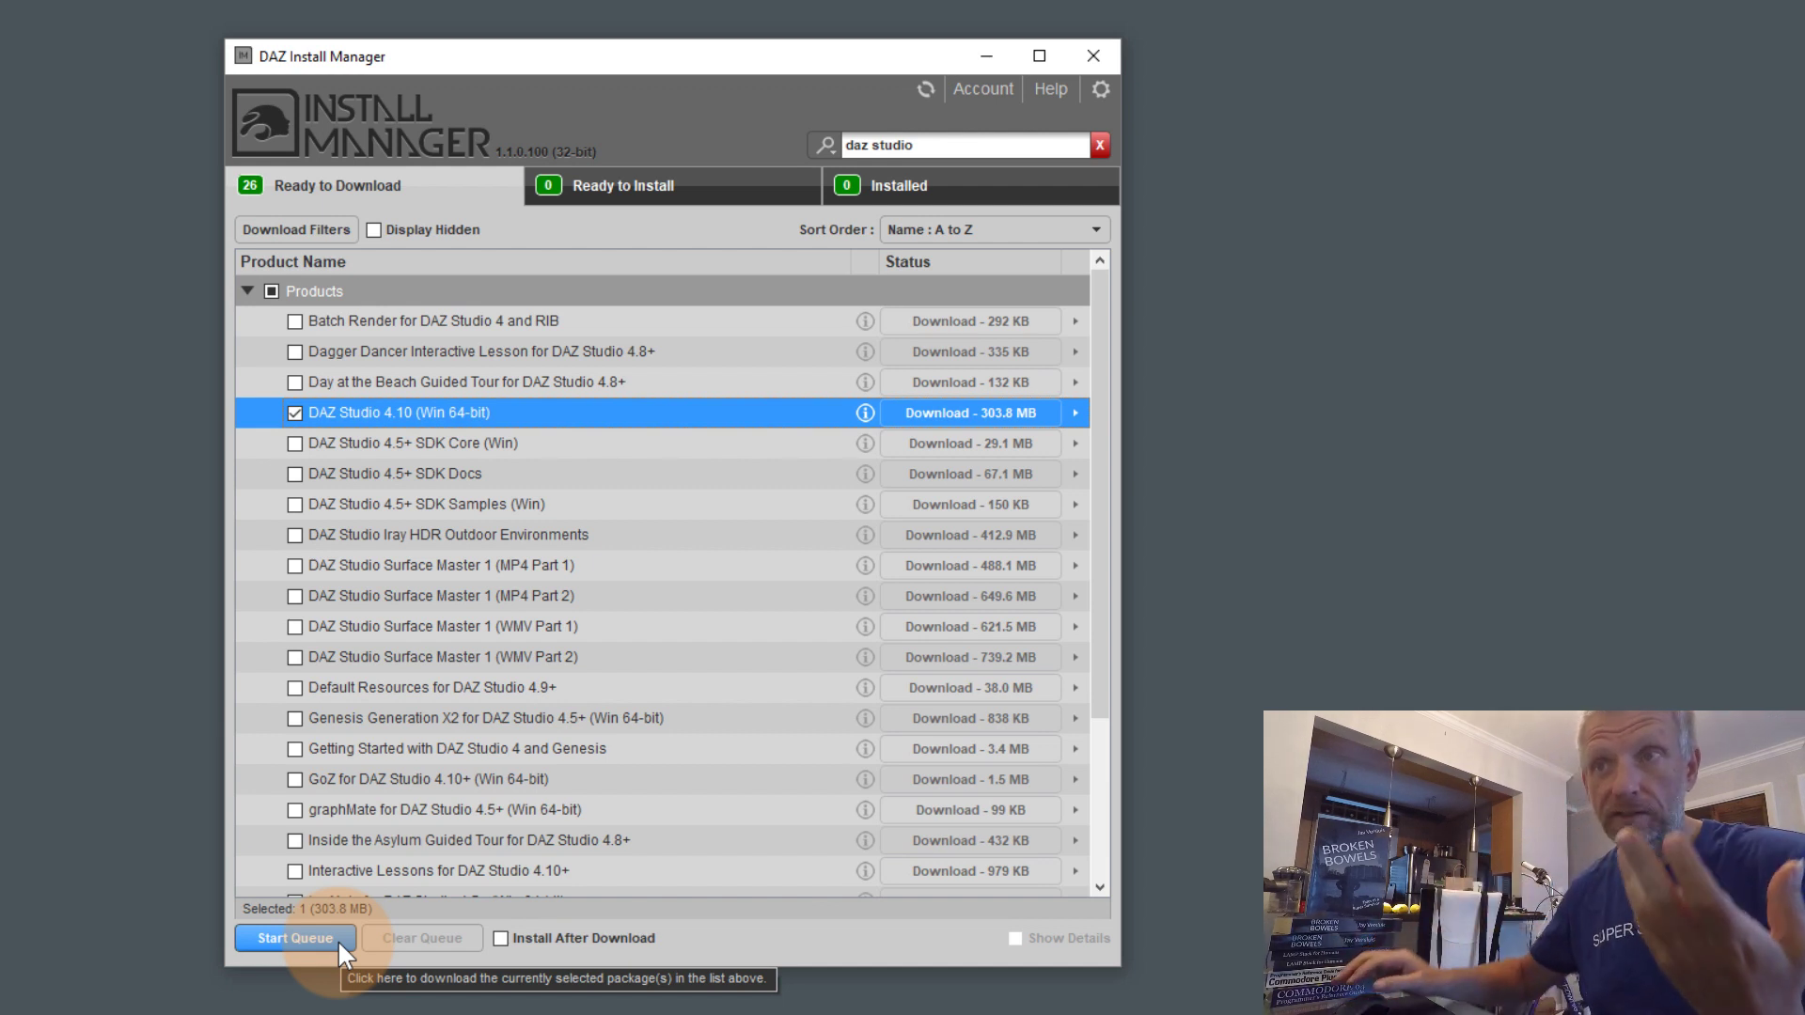
Turn on Install After Download and start the download queue for the marked package
left_click(660, 175)
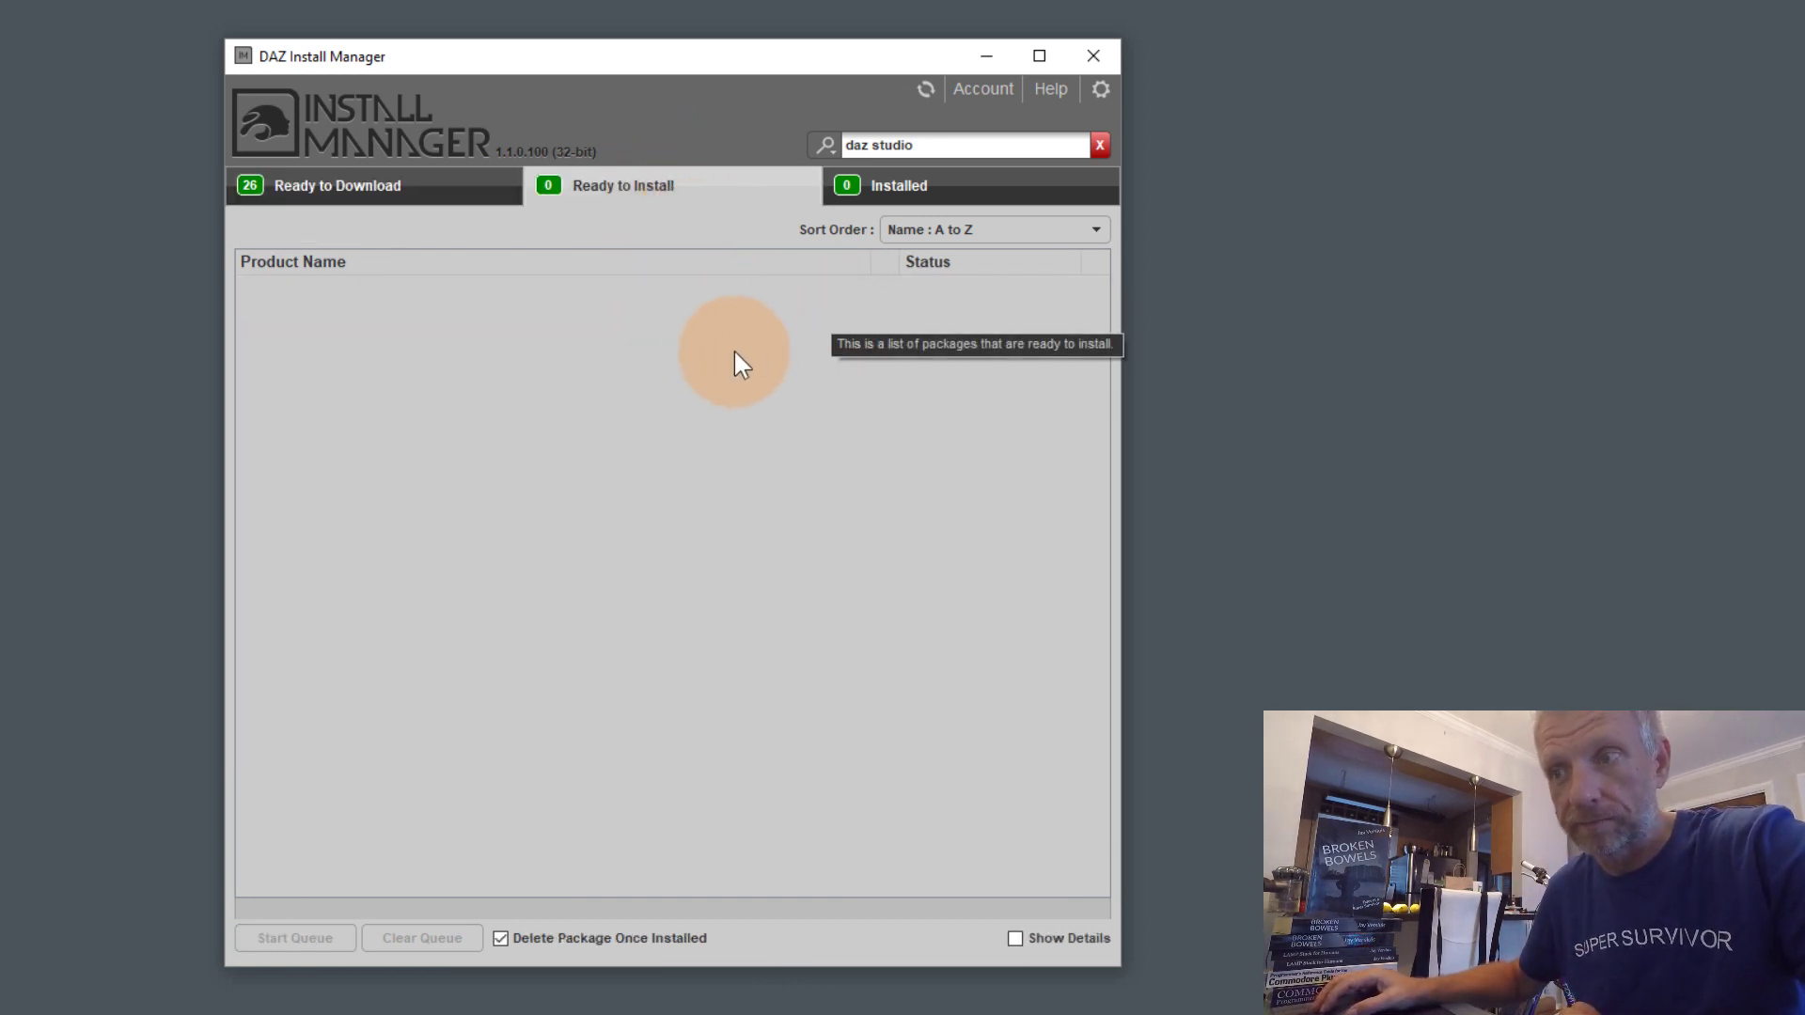
left_click(466, 184)
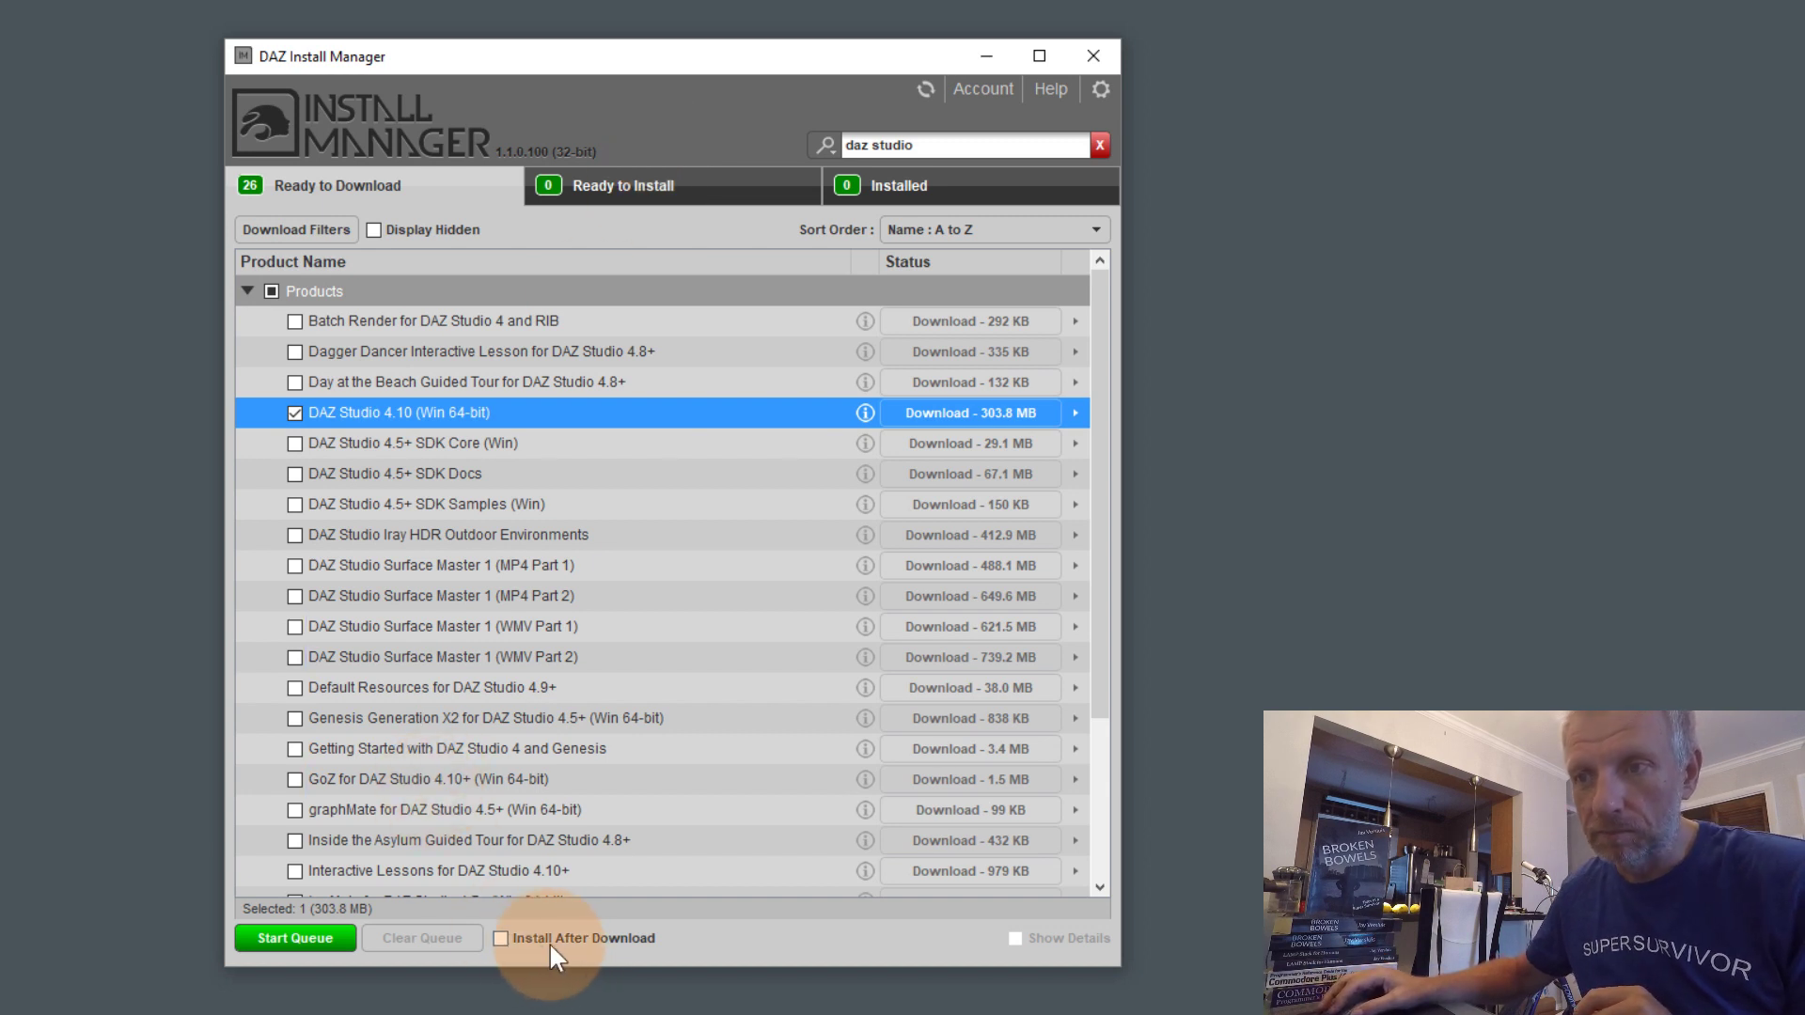
left_click(516, 938)
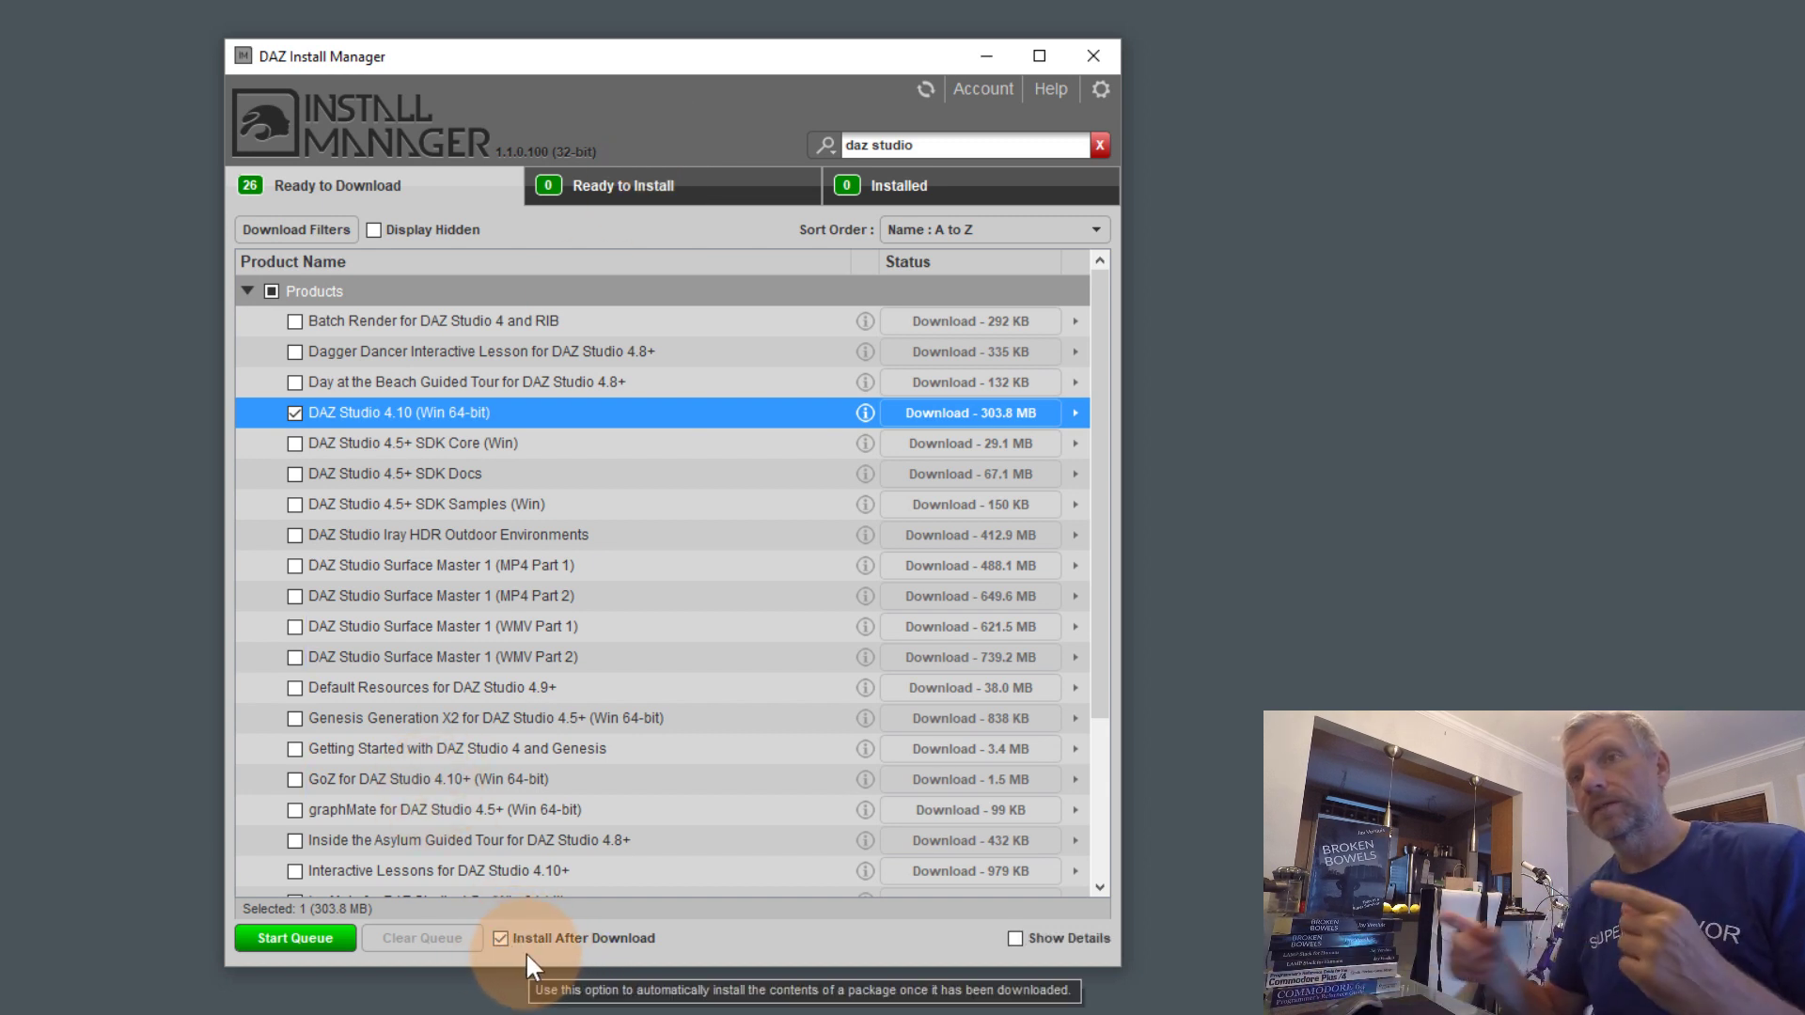
left_click(342, 937)
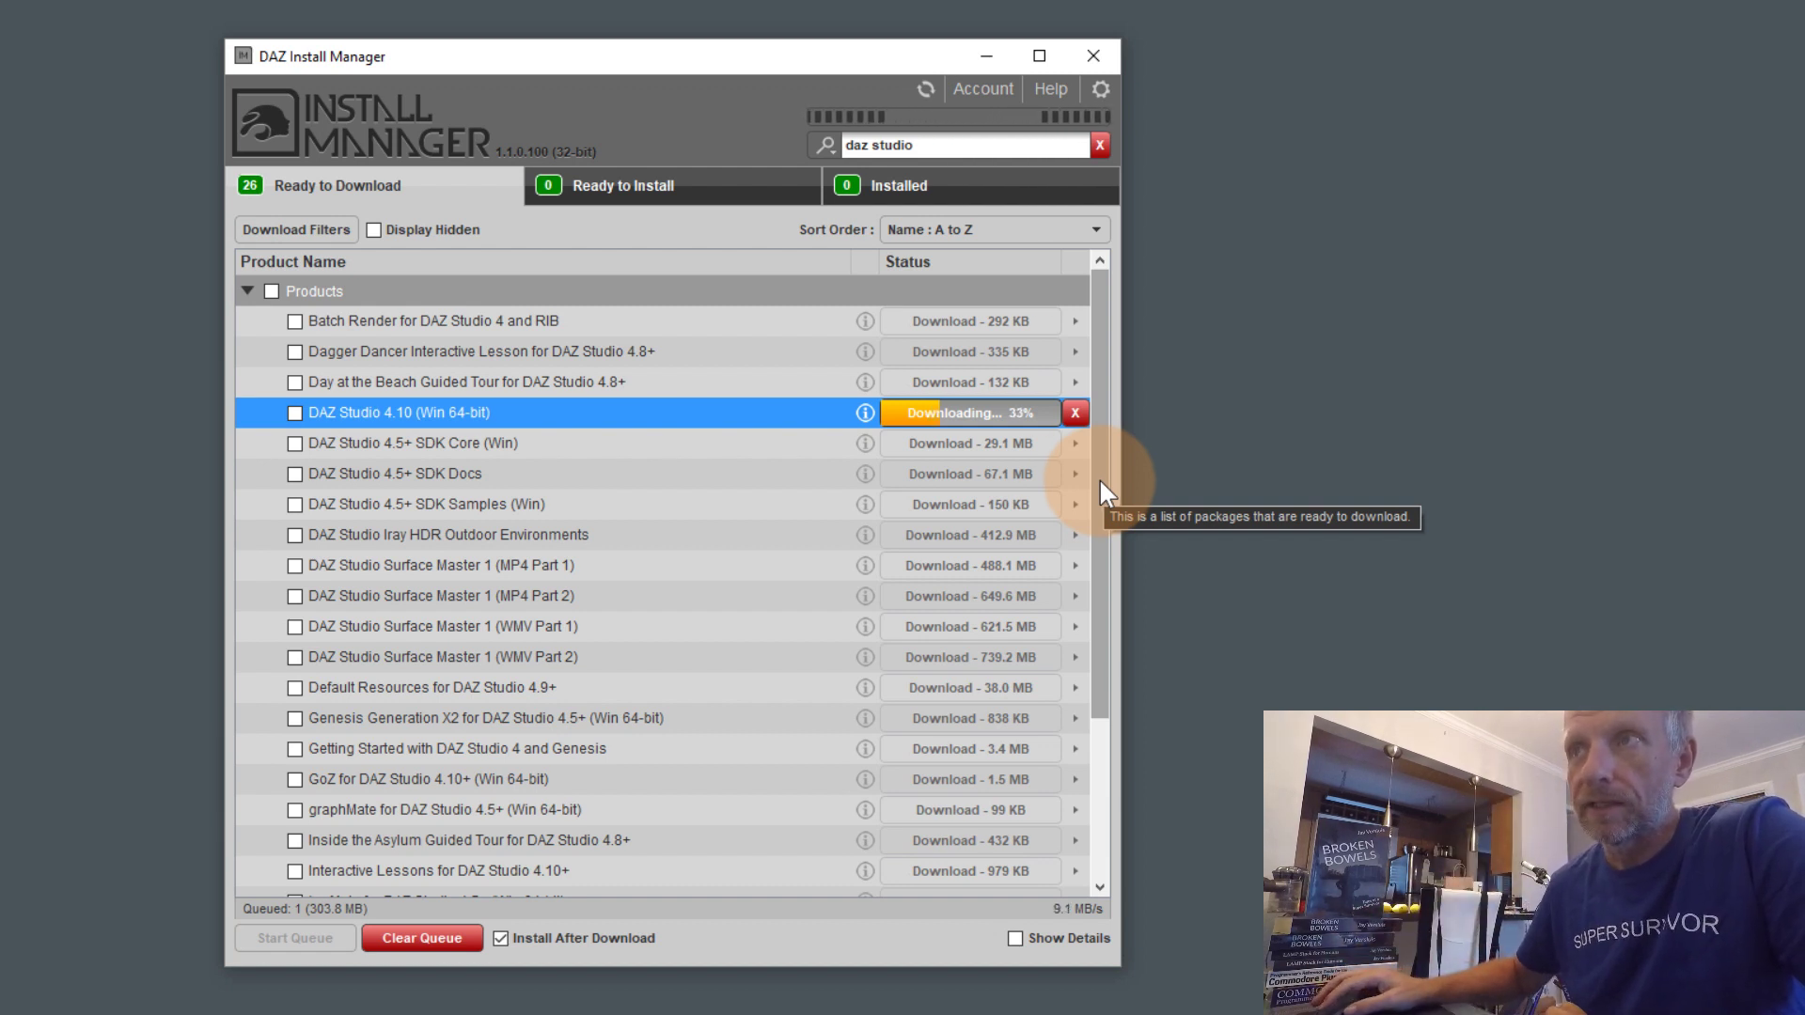
Follow the package's progress through the ready-to-install, download and installed lists
left_click(729, 184)
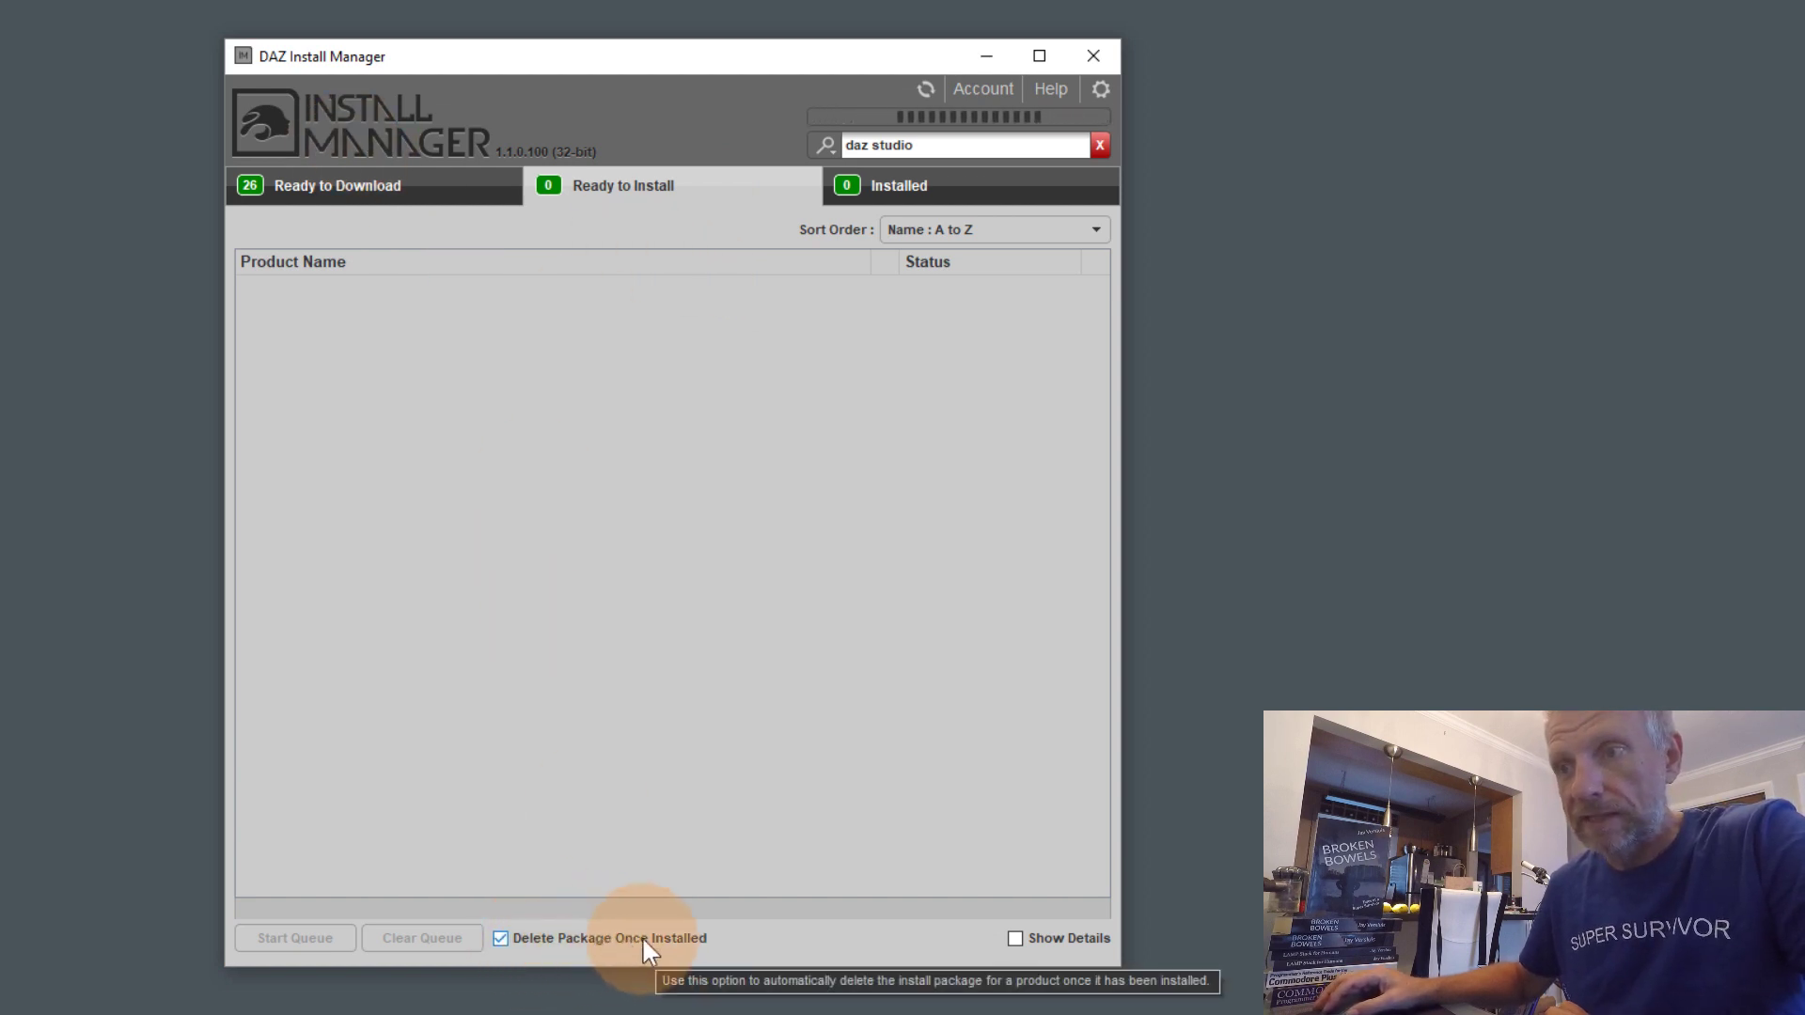
left_click(475, 183)
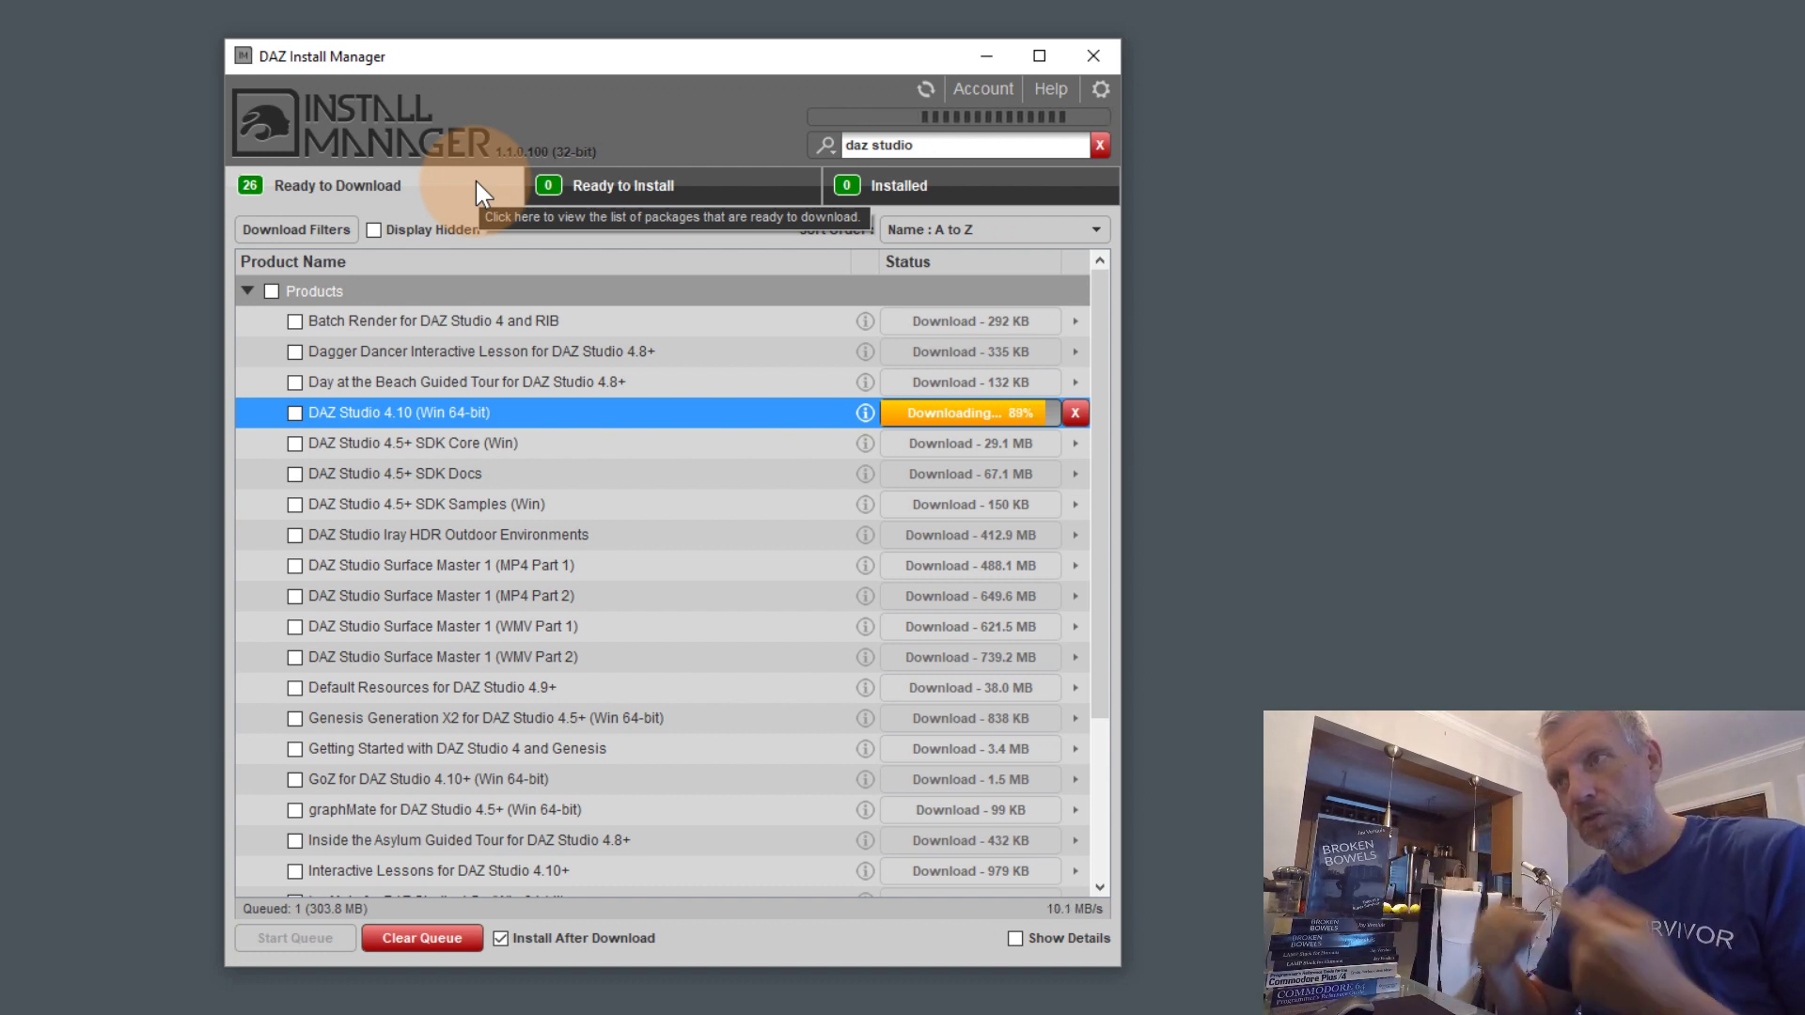
left_click(675, 186)
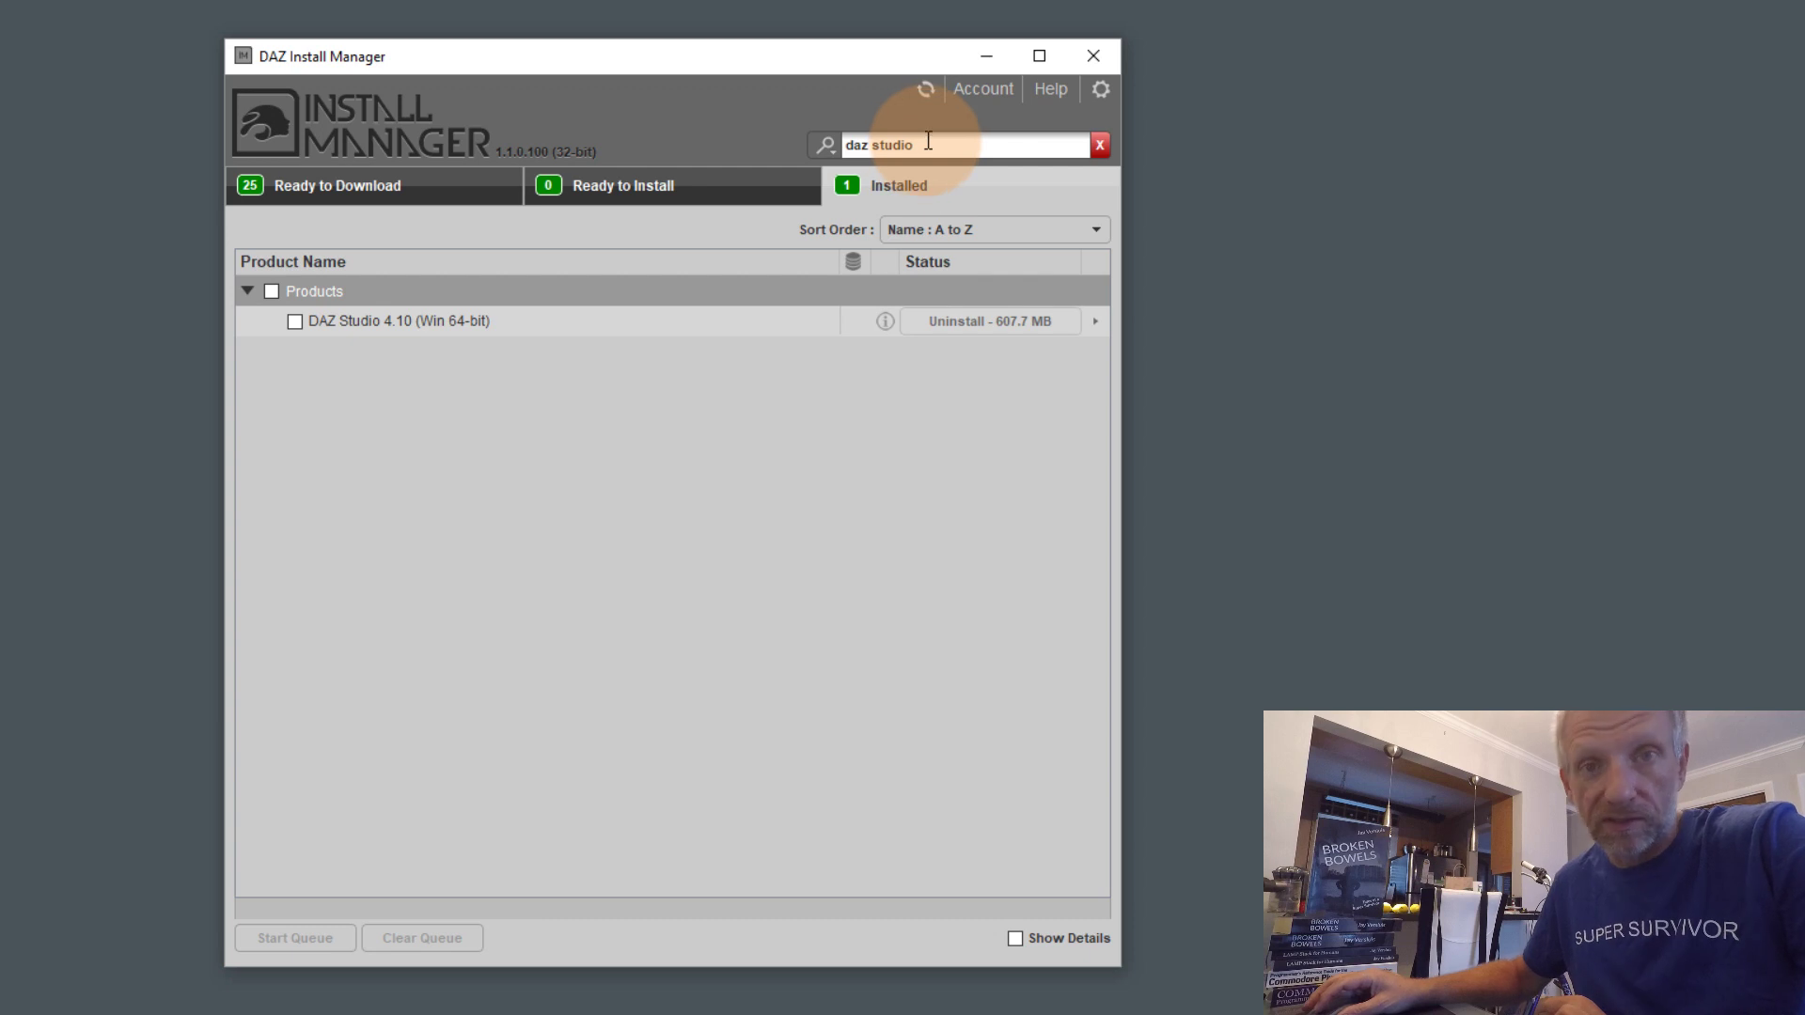
Clear the product filter and mark DAZ Studio 4.10 (Win 64-bit) among the installed packages
left_click(1100, 146)
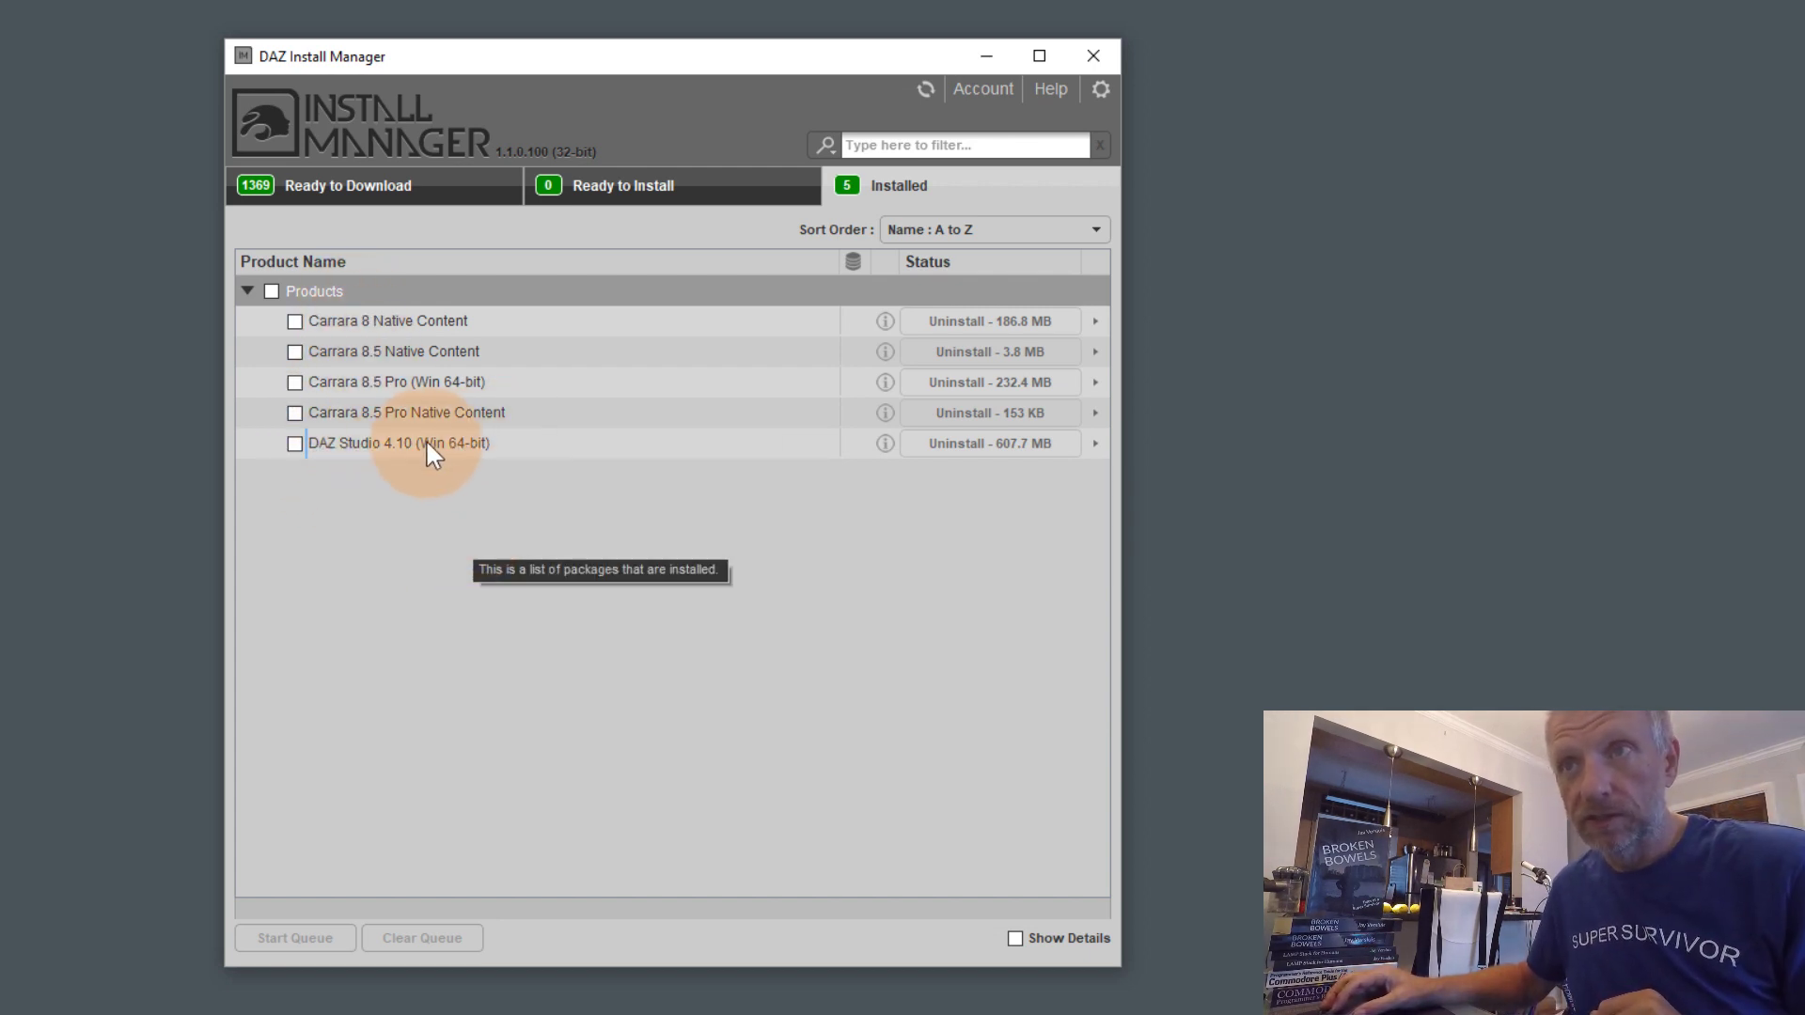
left_click(295, 443)
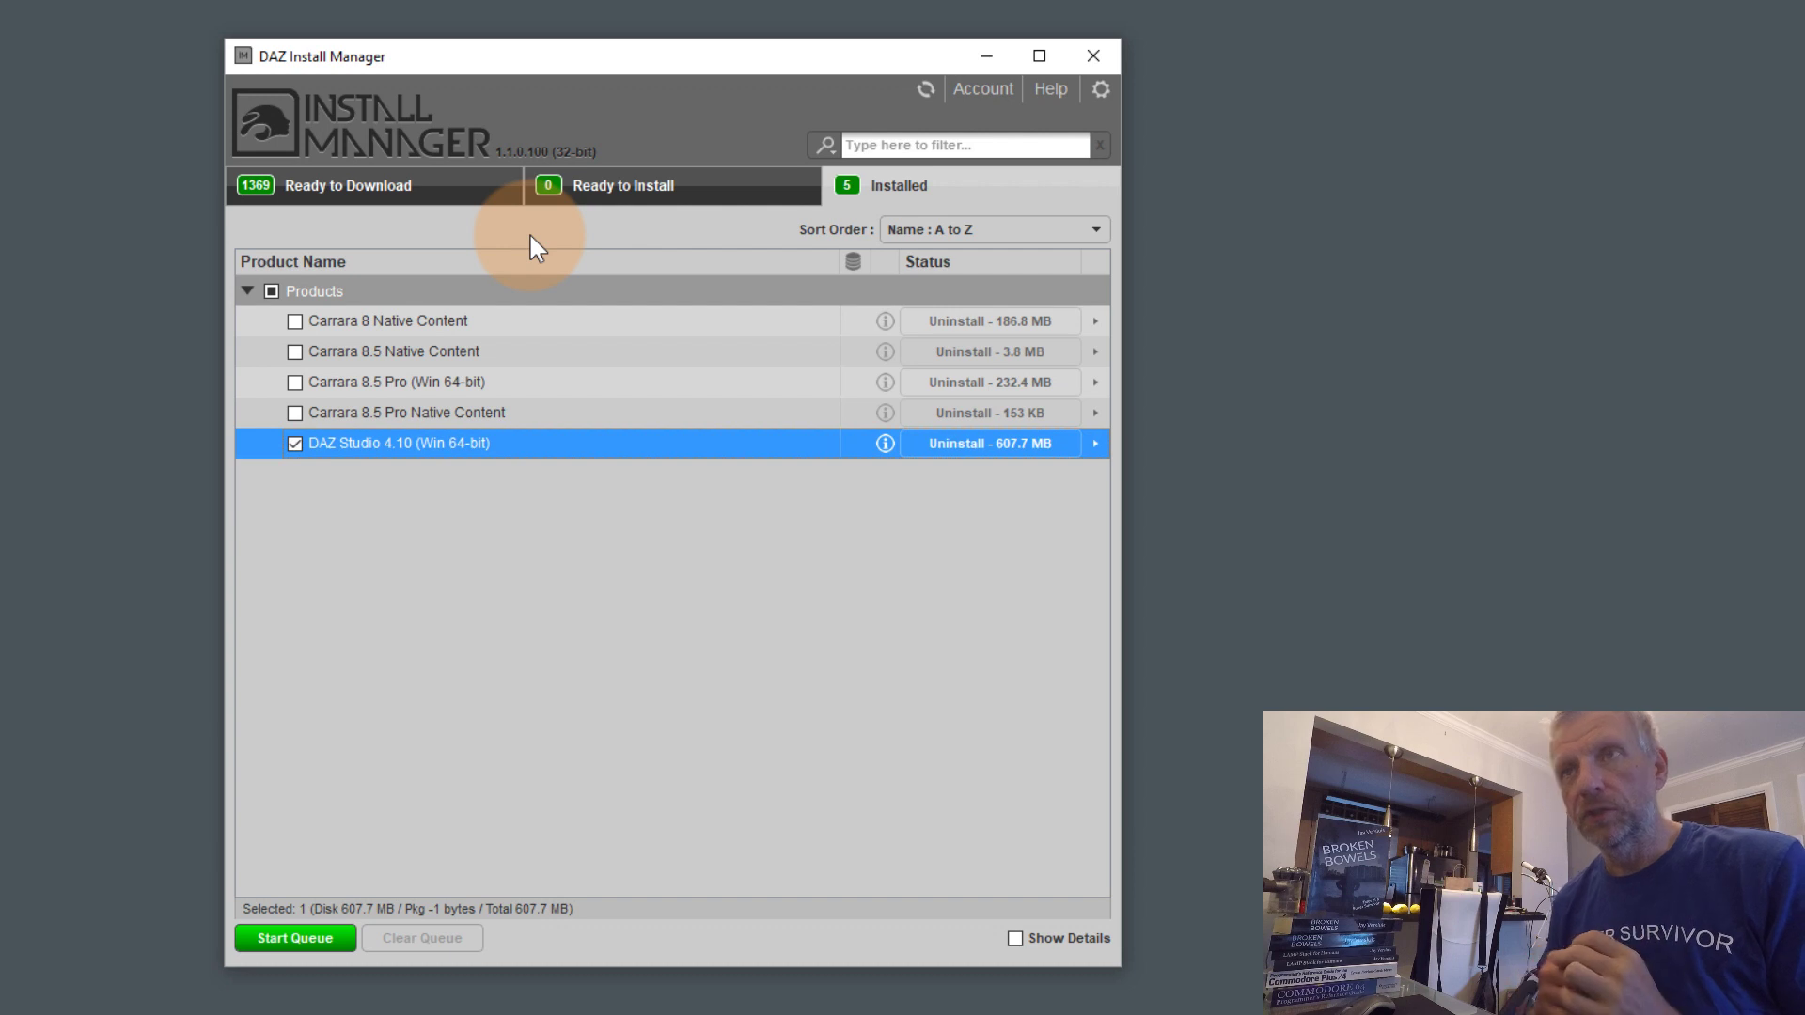
Compare the packages ready to download with the installed packages, finishing on the downloadable ones
left_click(501, 188)
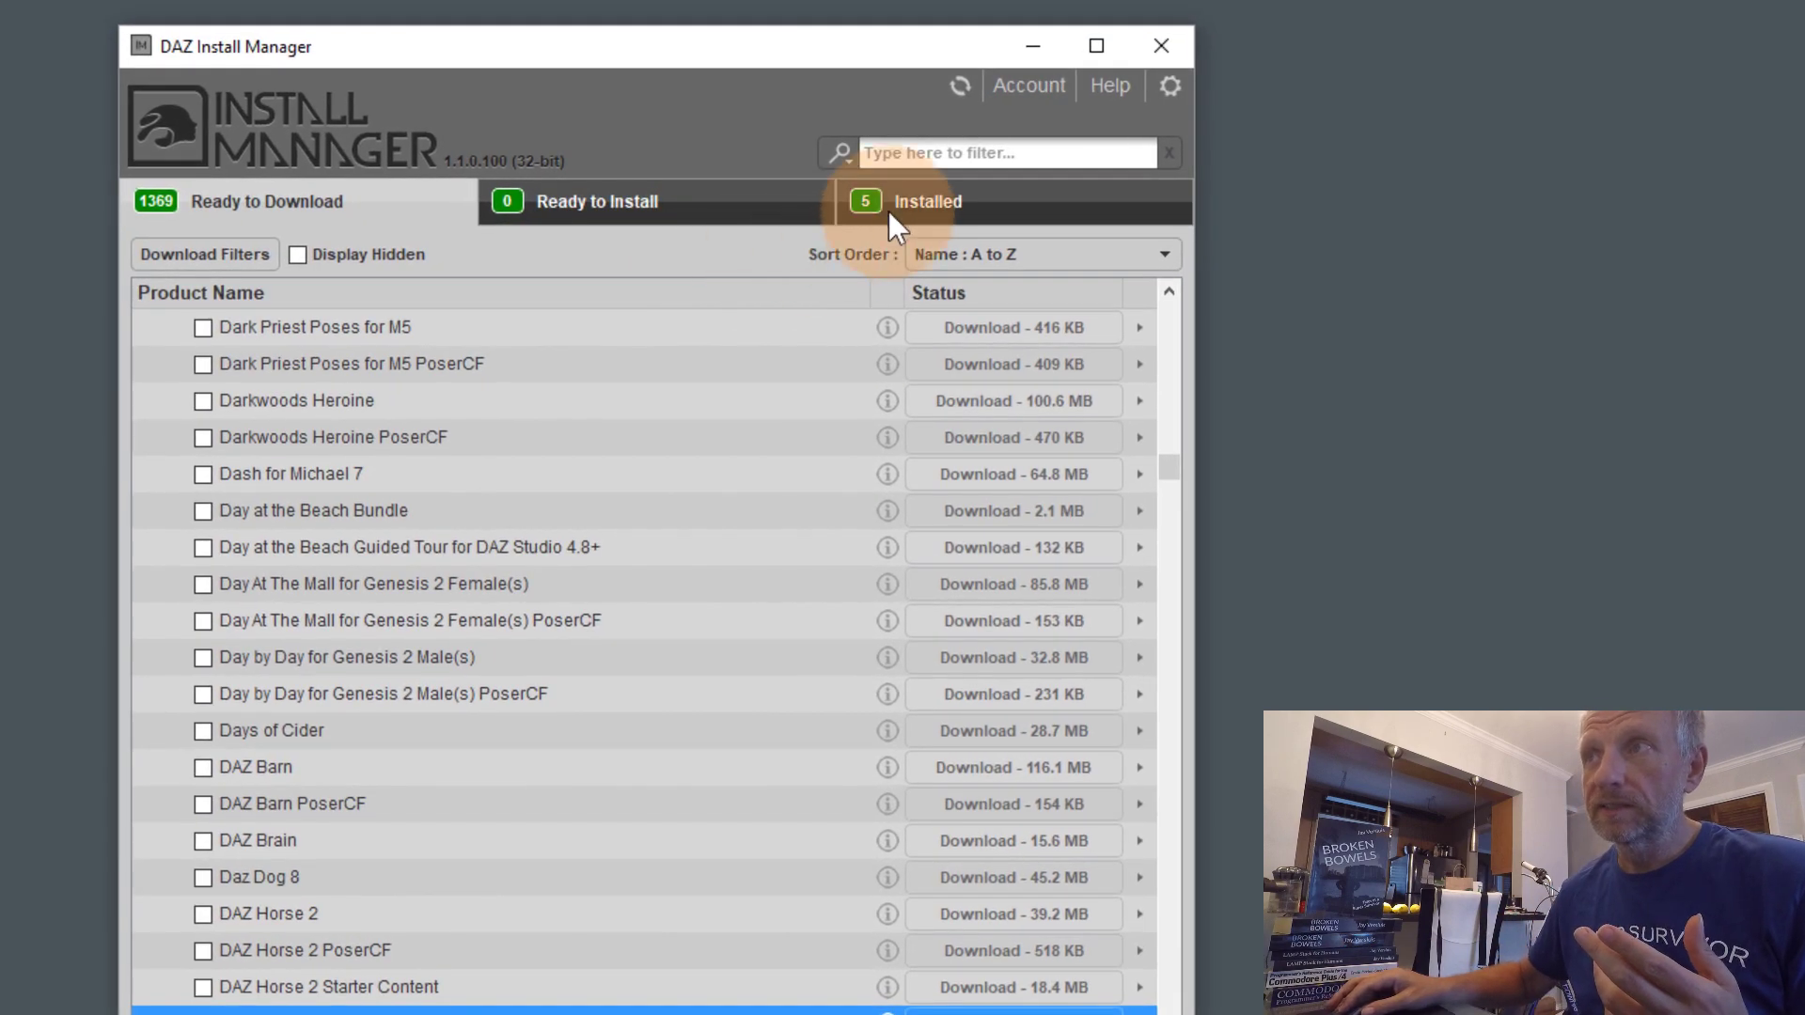
left_click(879, 185)
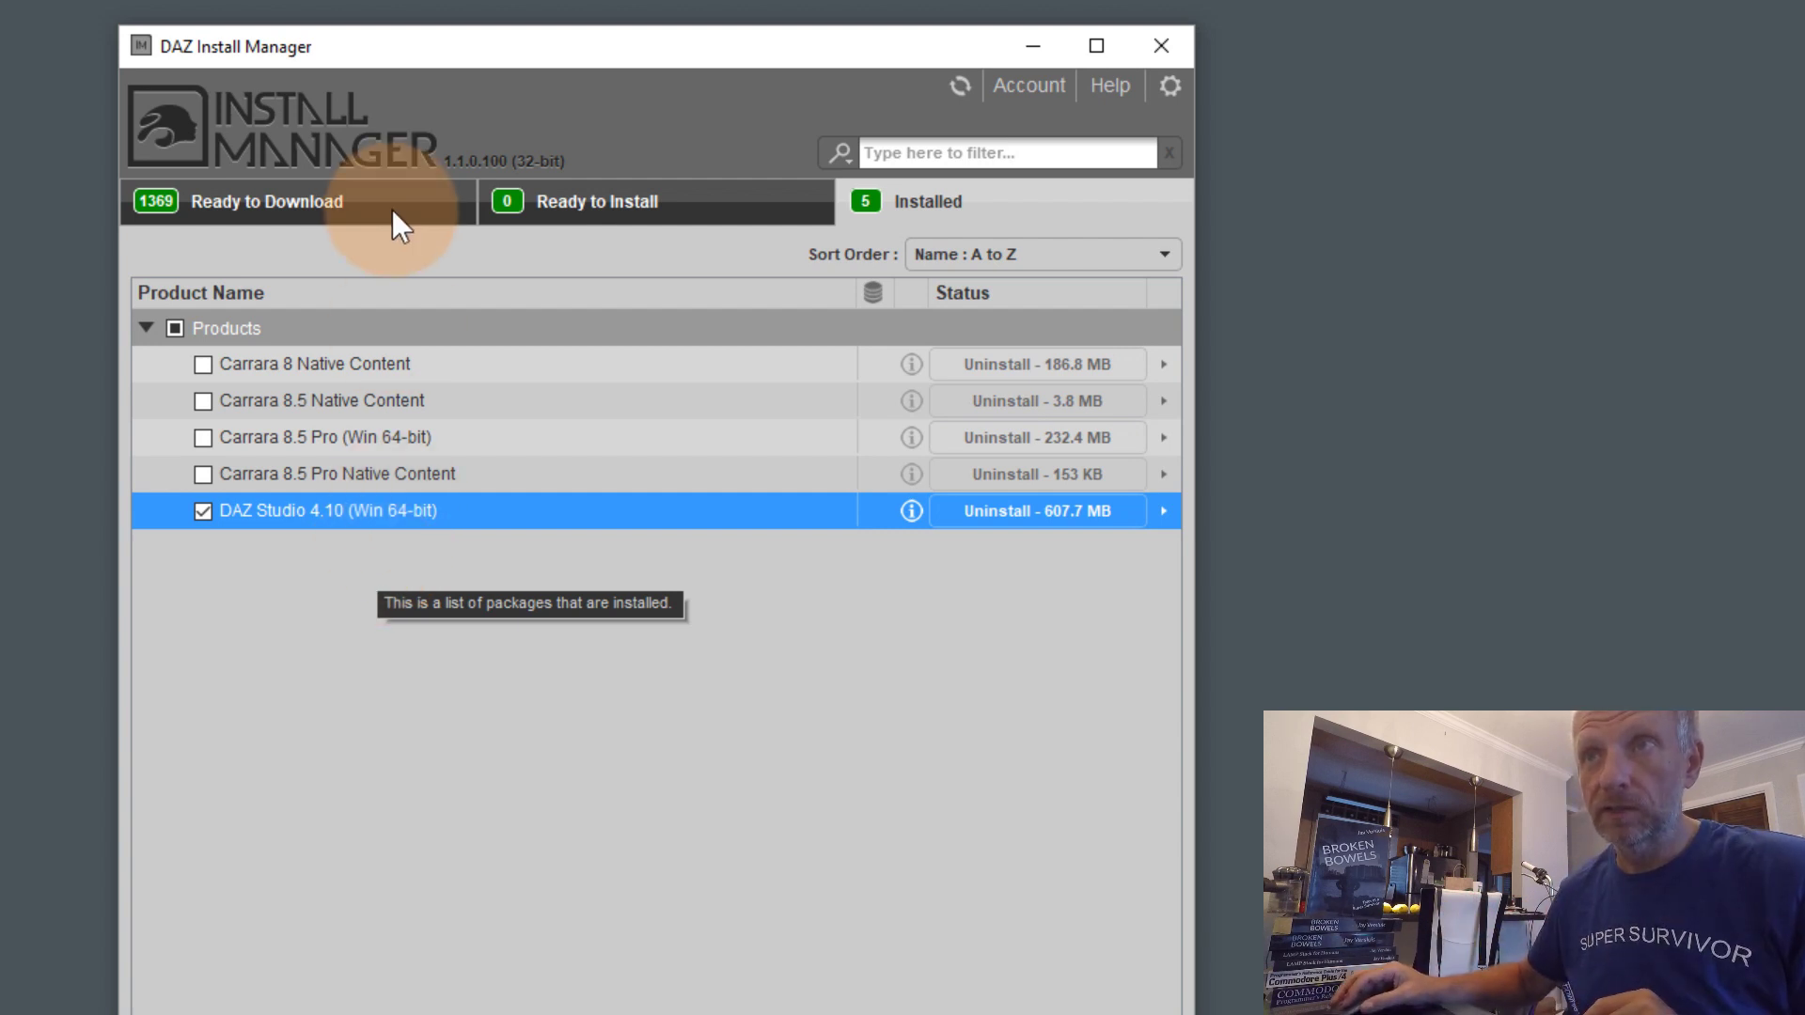
left_click(344, 196)
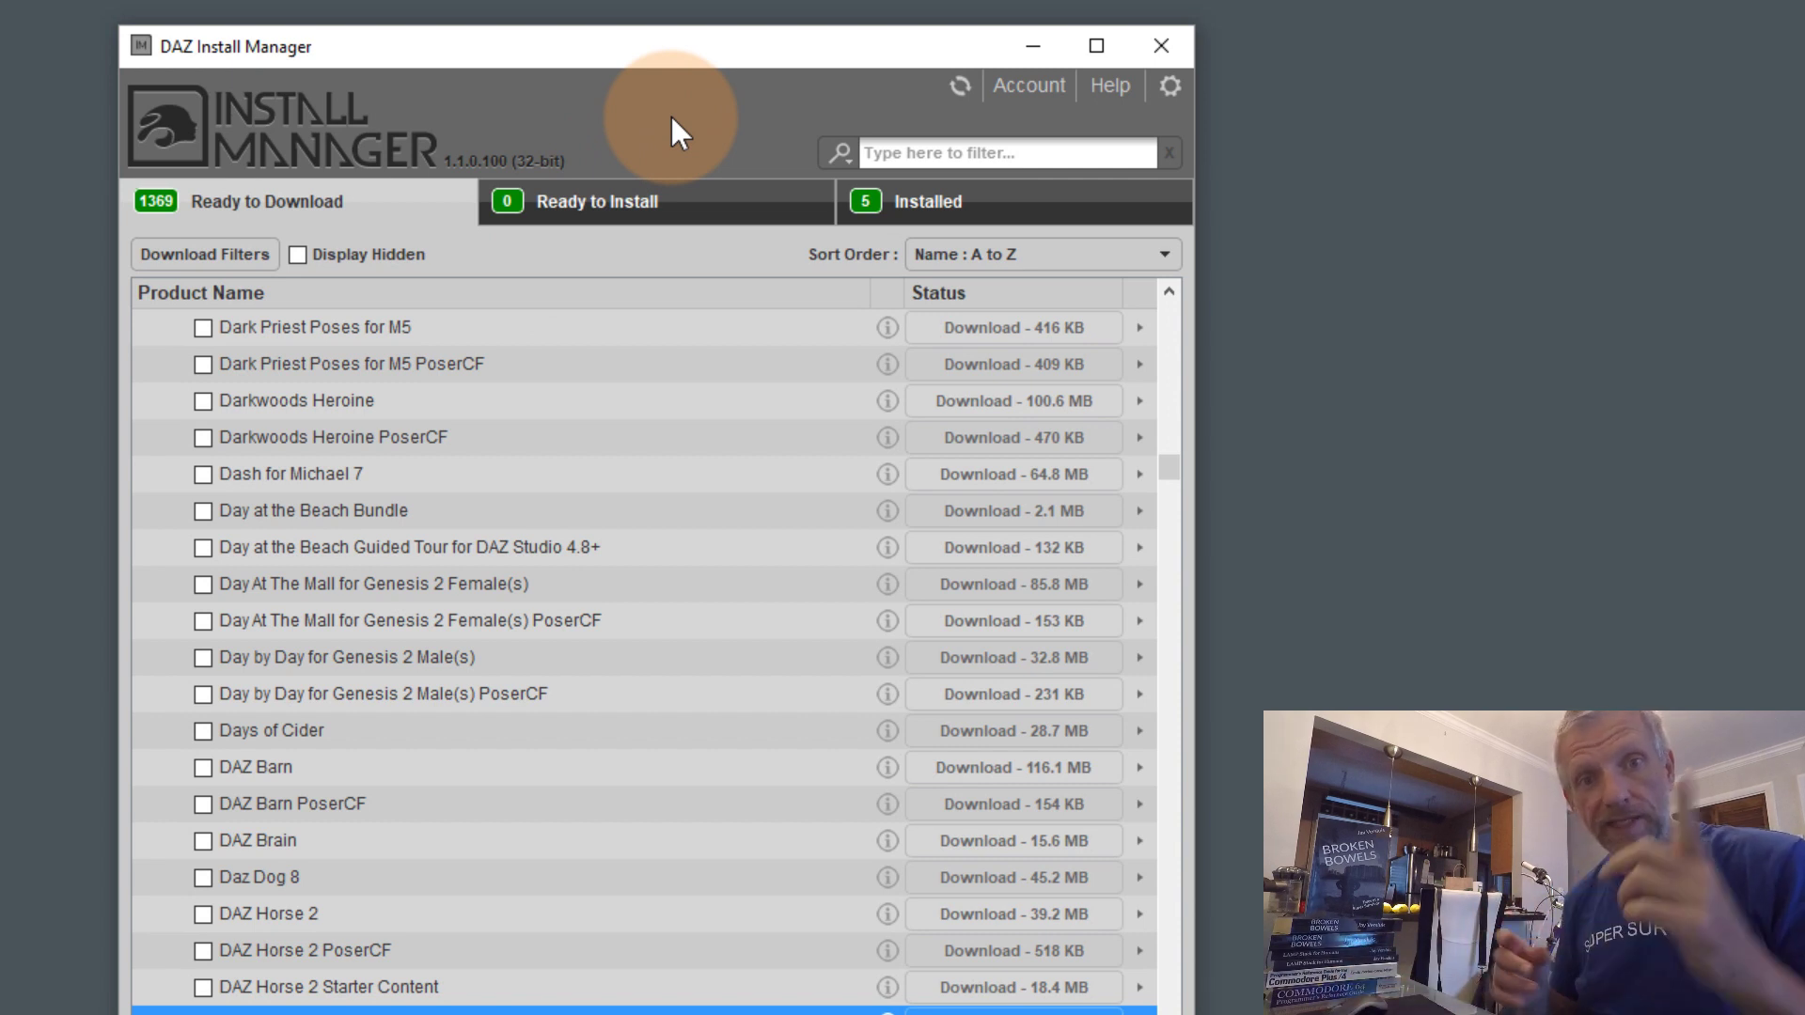
Include Public Build and Publishing Build in the download filters and accept the settings
left_click(269, 255)
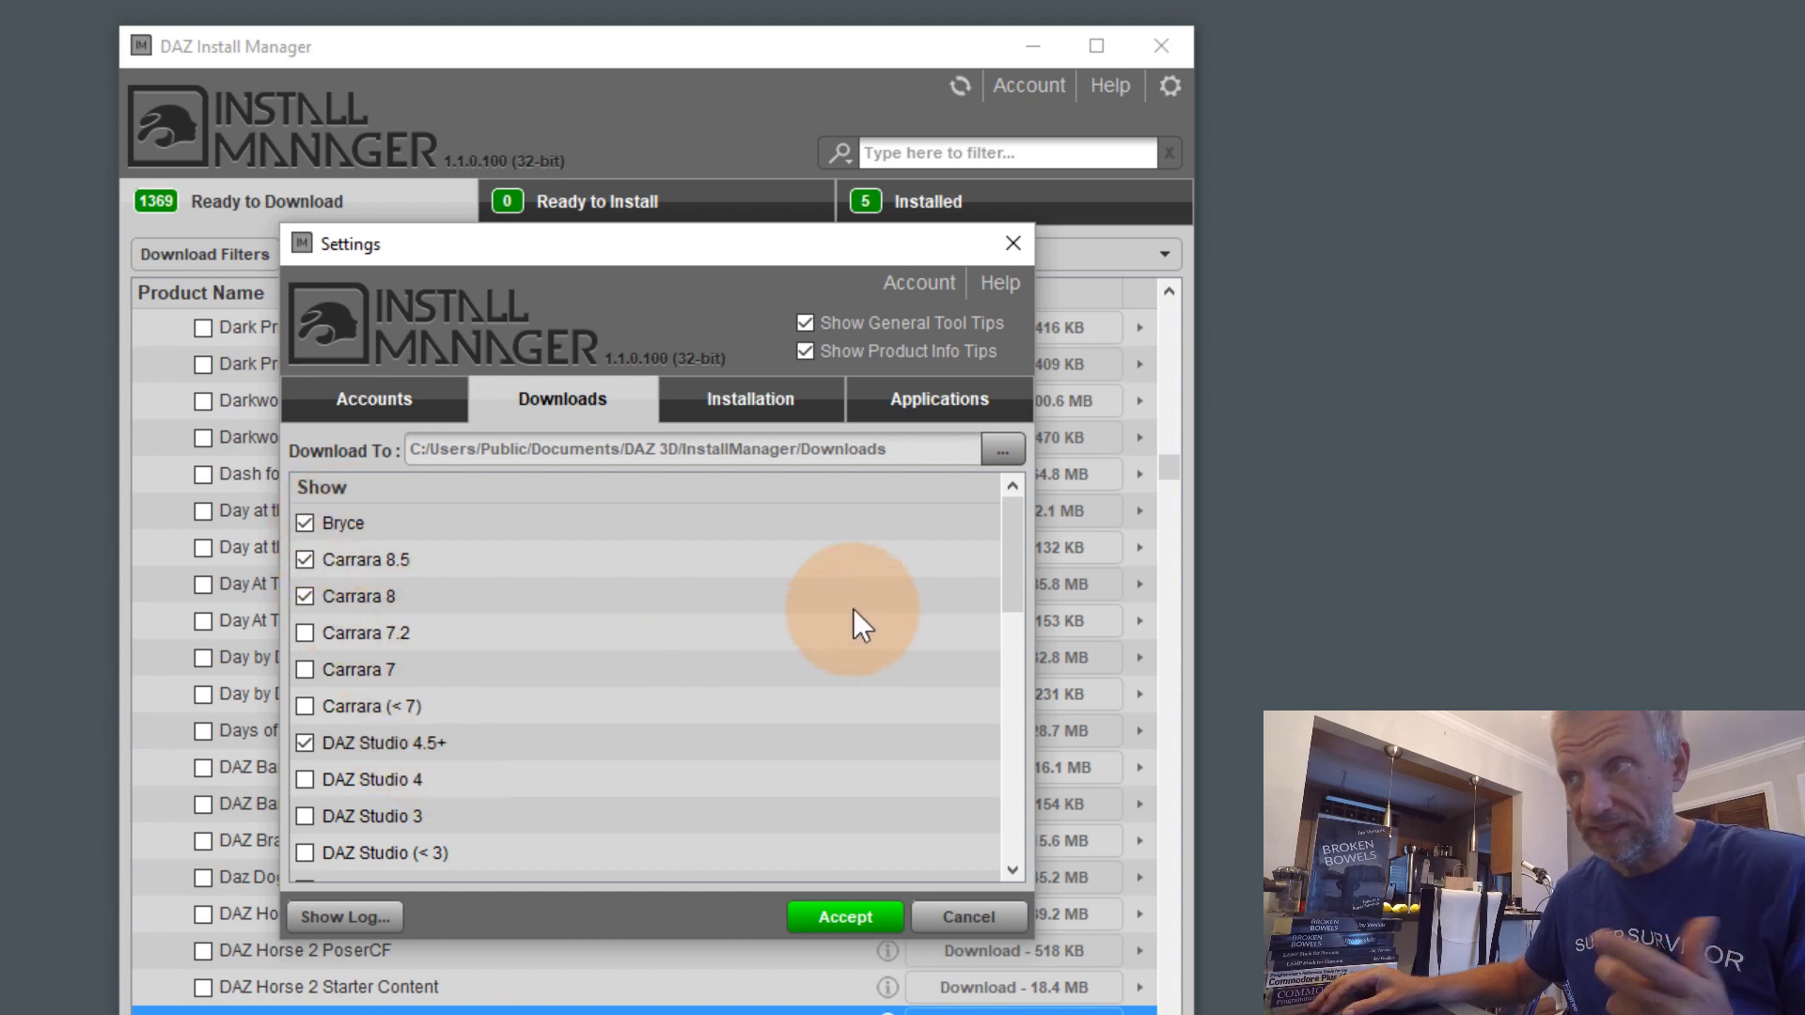
left_click_drag(1017, 537, 1042, 798)
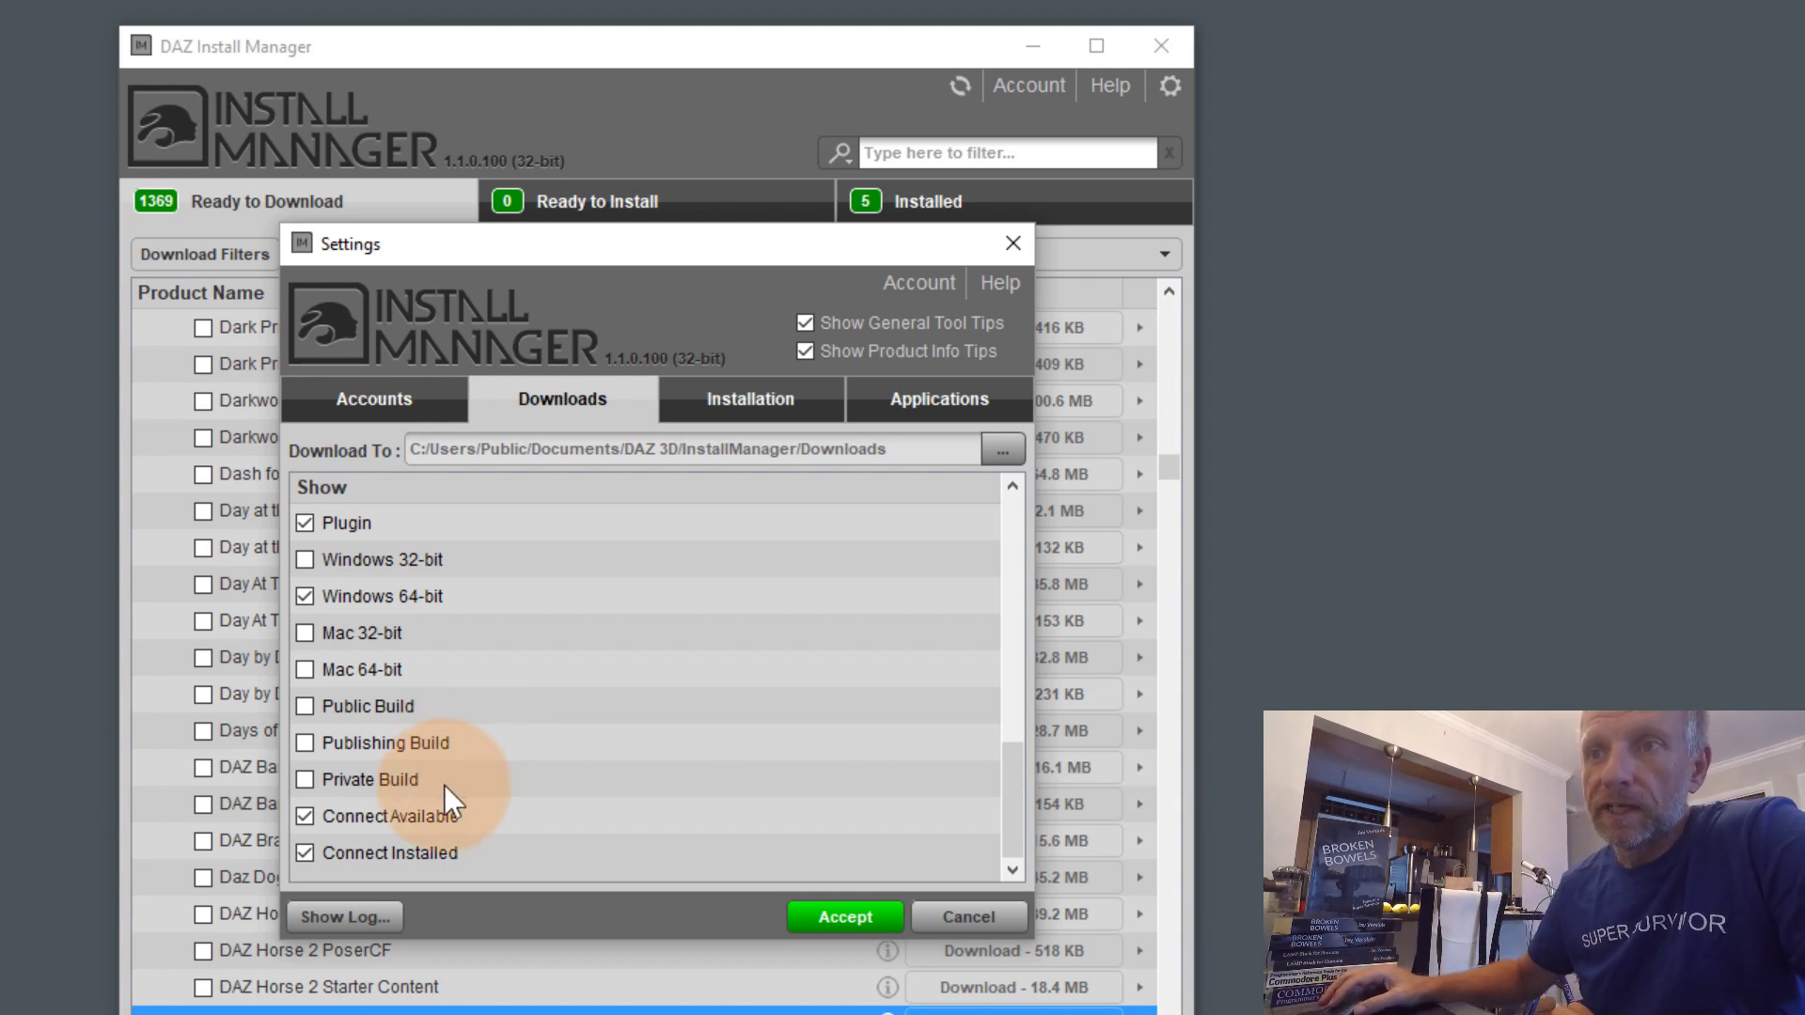
left_click(304, 705)
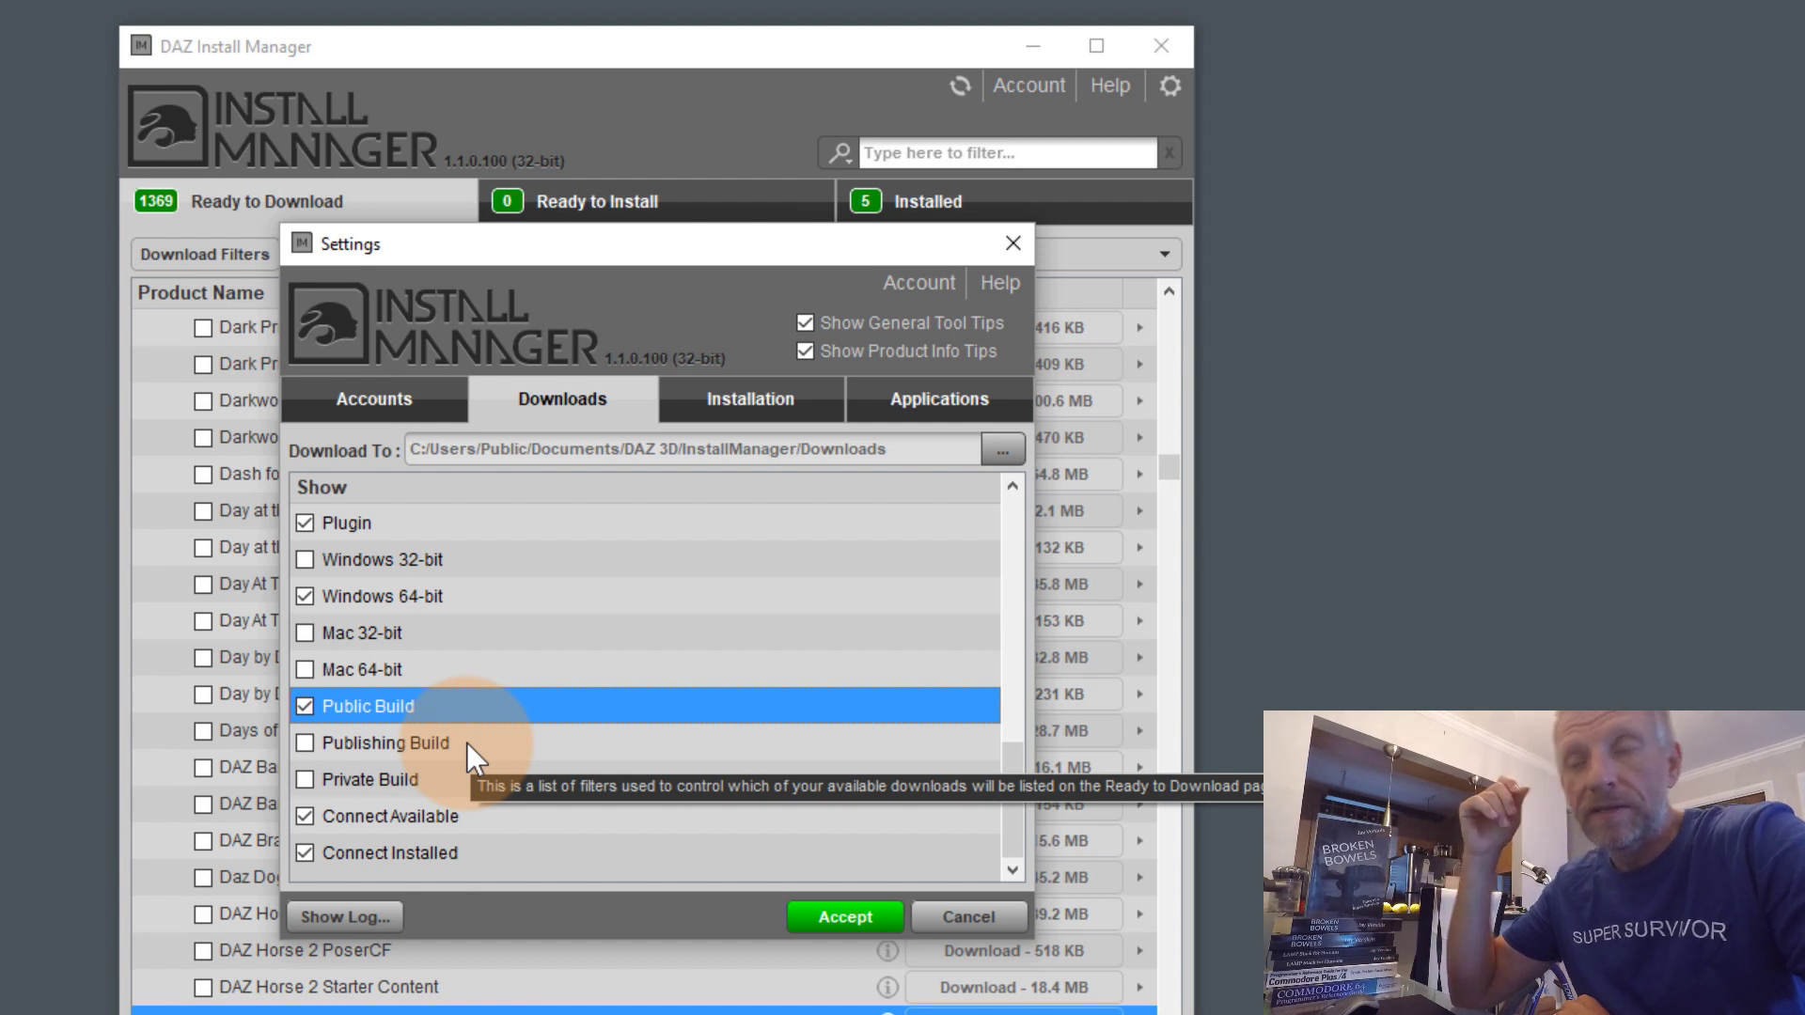
left_click(311, 739)
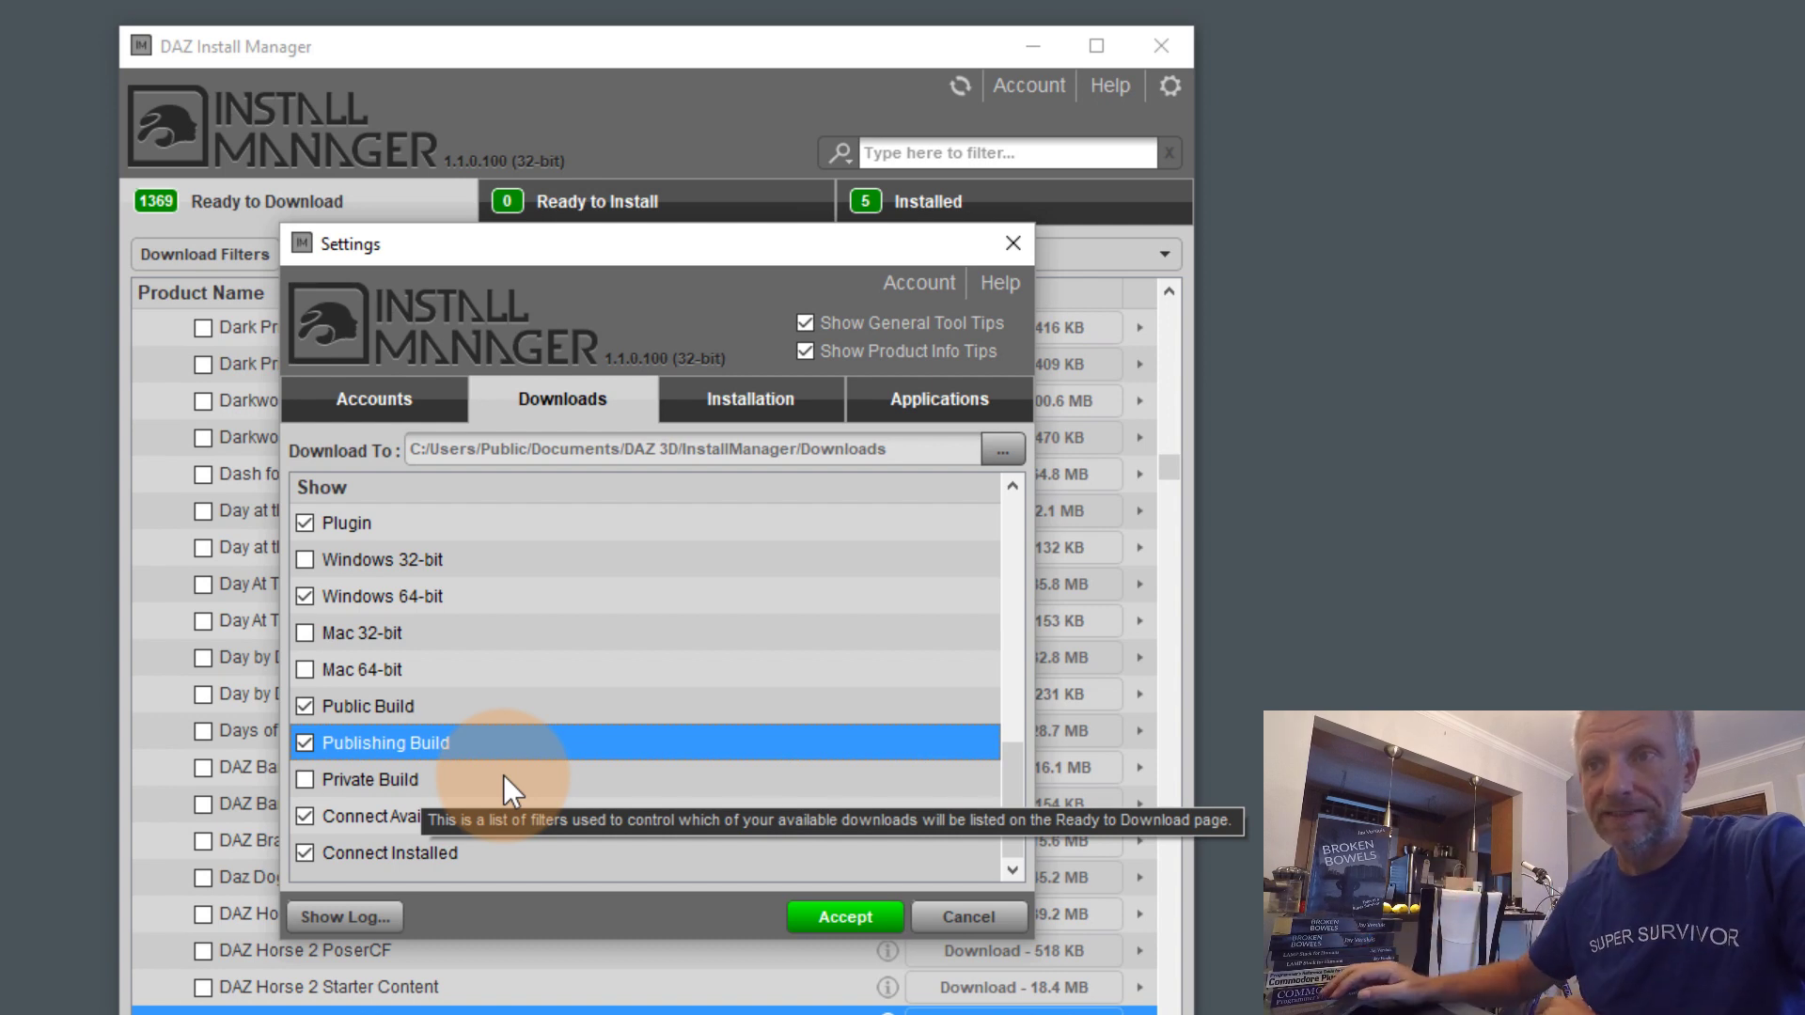
left_click(861, 918)
Filter the extended download list by "daz studio" and examine the DAZ Studio beta builds
left_click(978, 153)
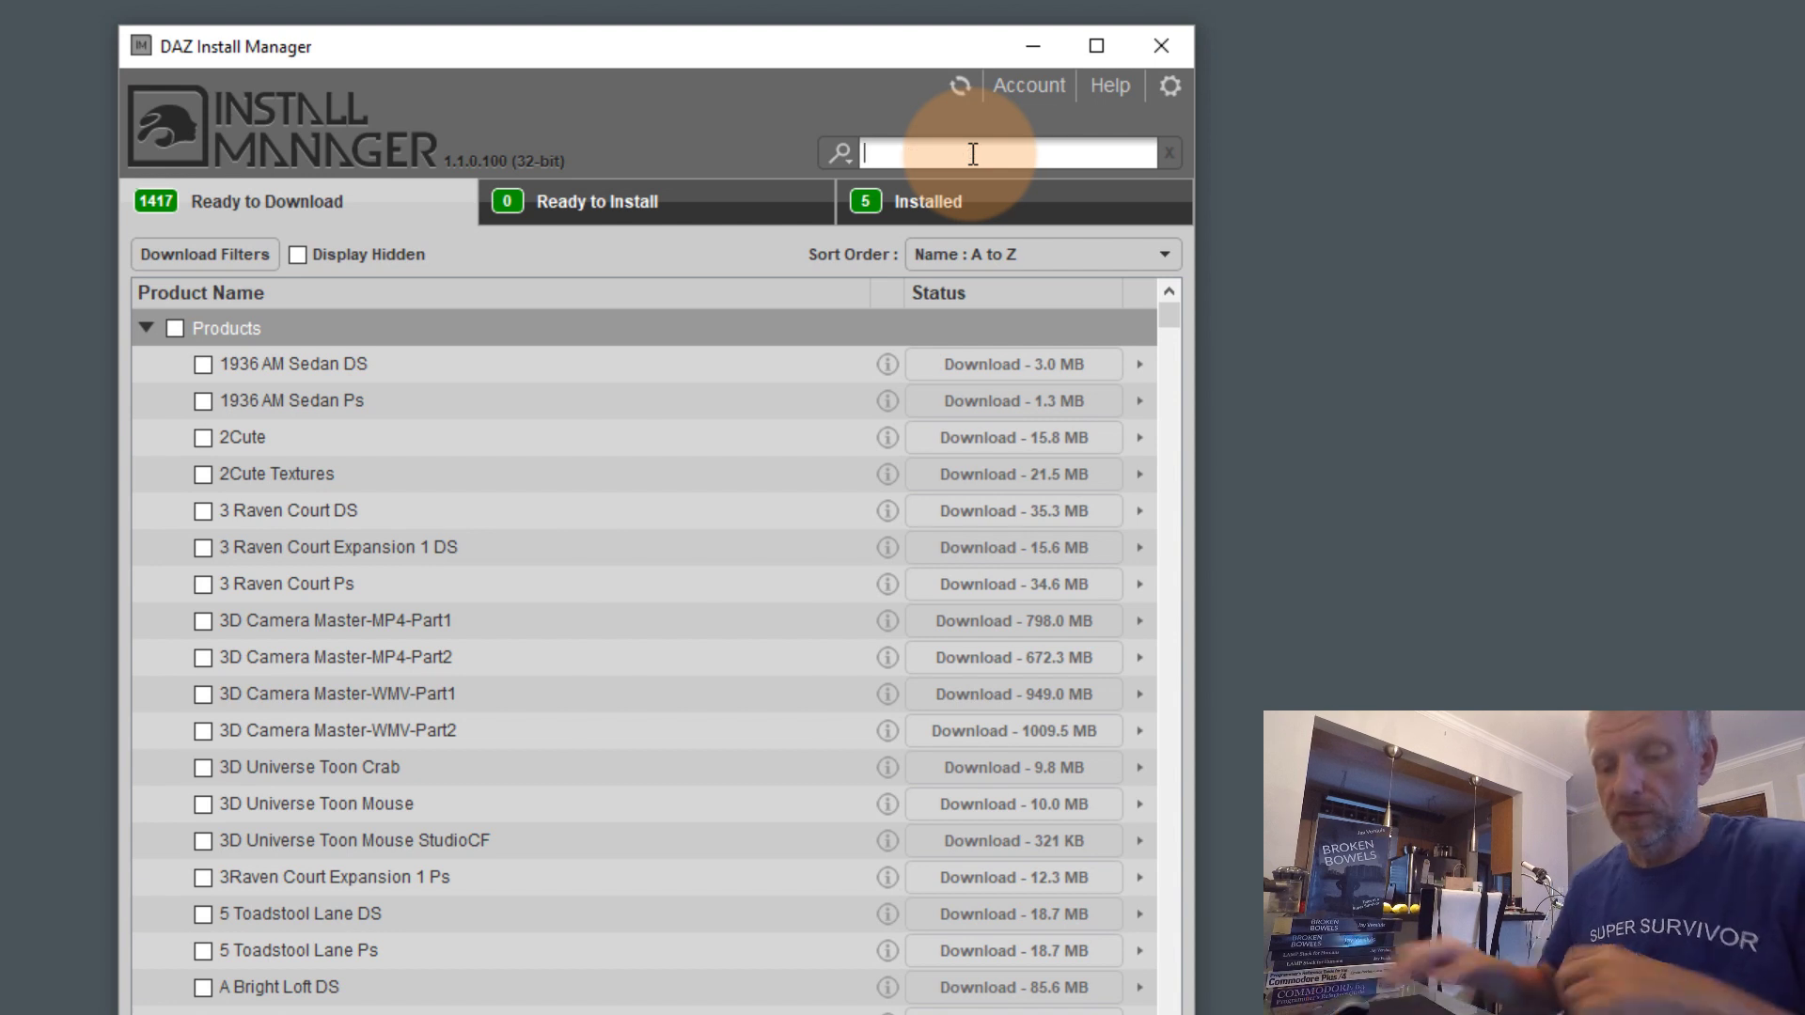
type("daz studio")
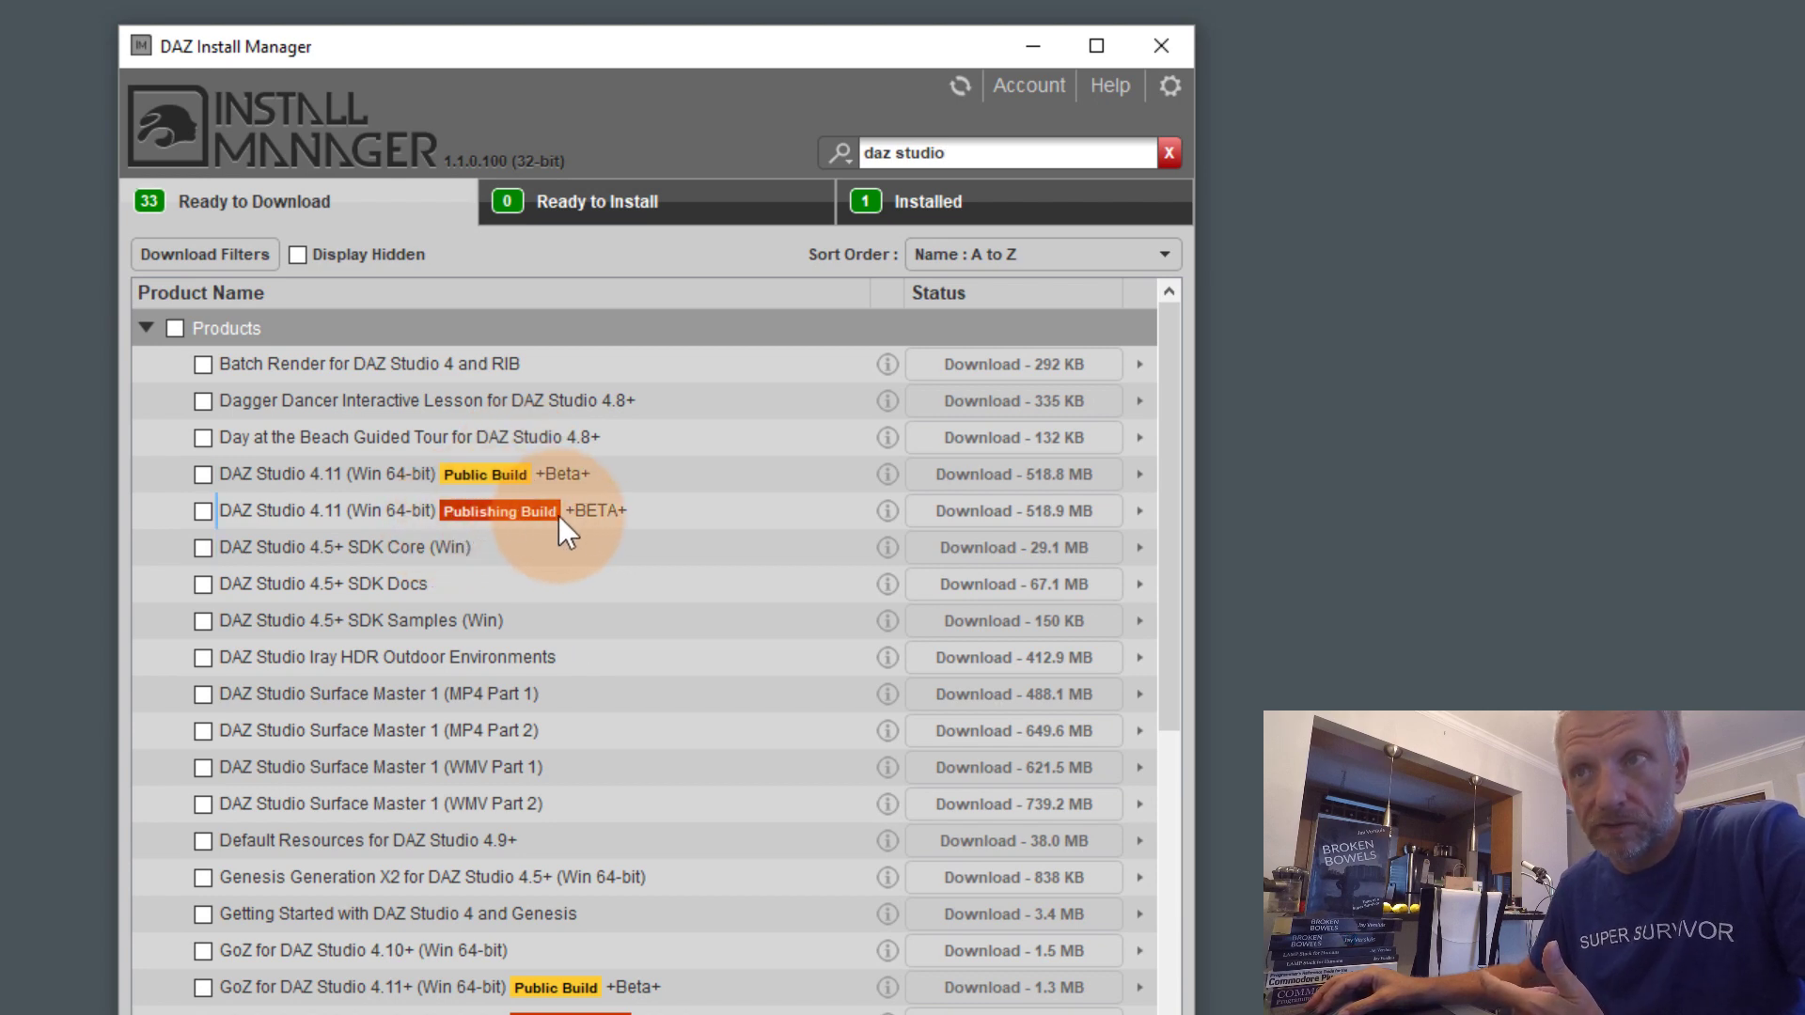
mouse_move(560, 514)
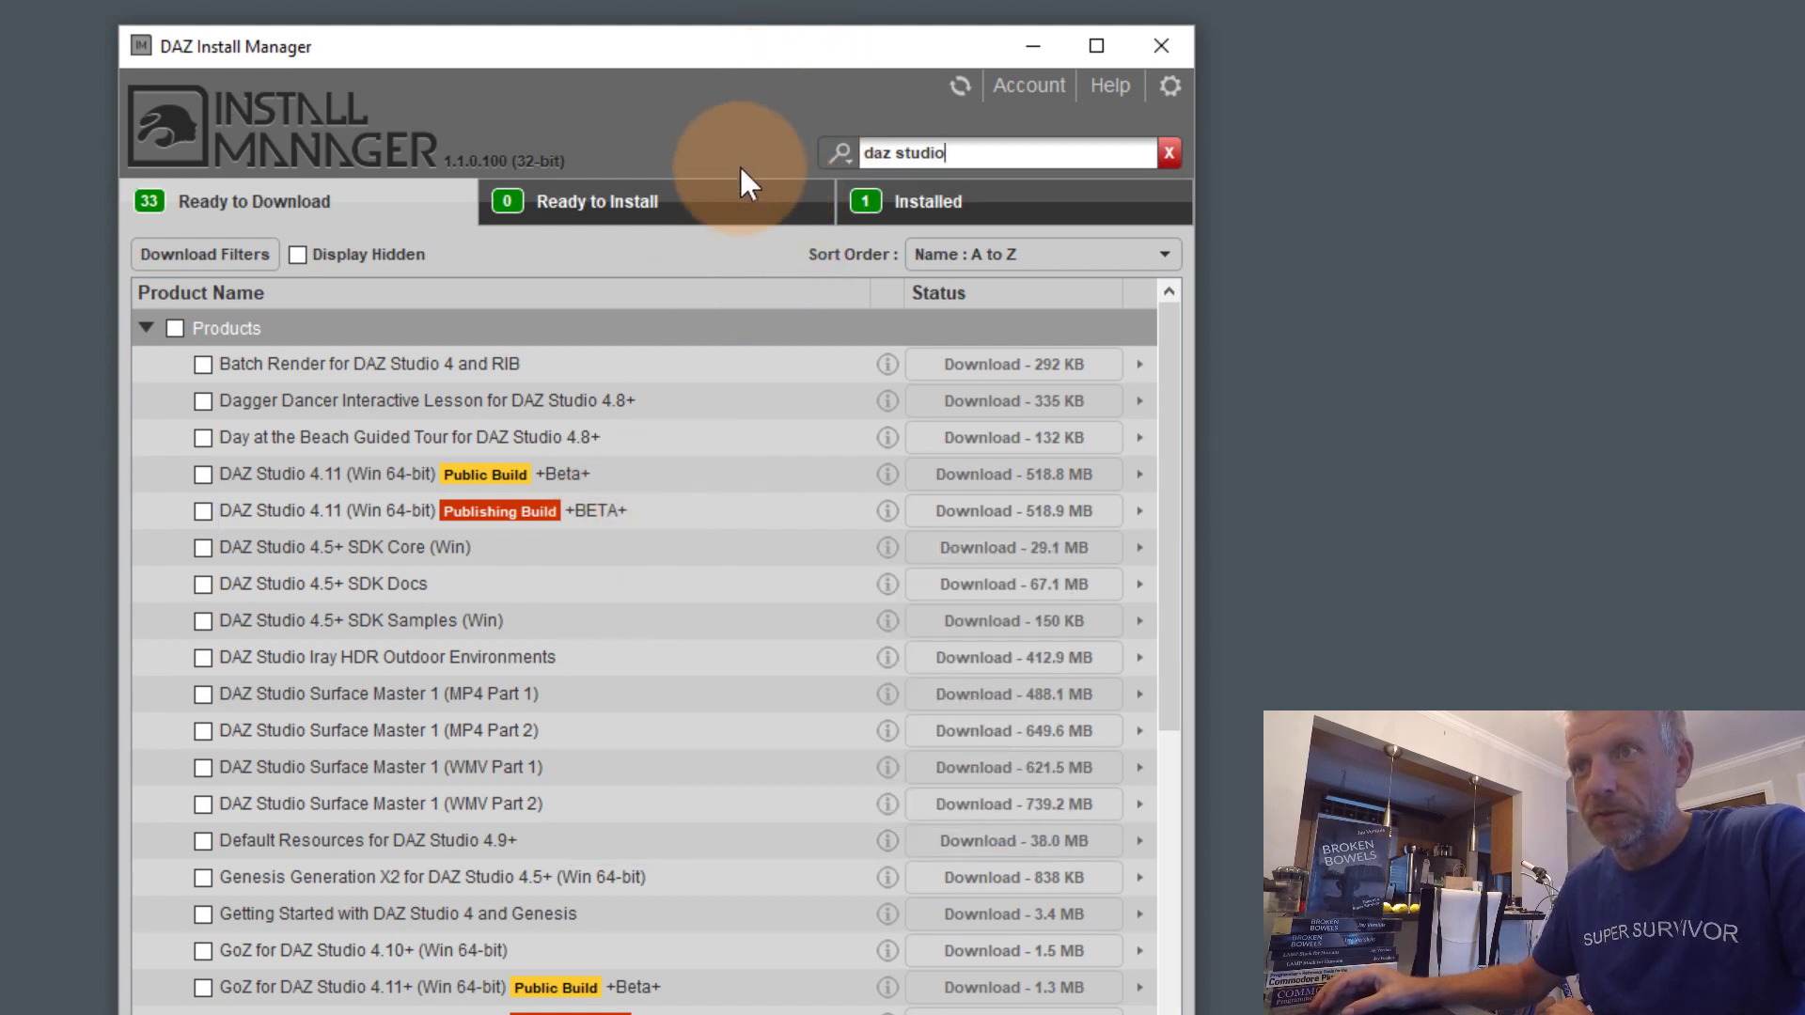
Mark the DAZ Studio 4.11 Public Build and Publishing Build for download, then unmark the Publishing Build
left_click(203, 473)
left_click(203, 511)
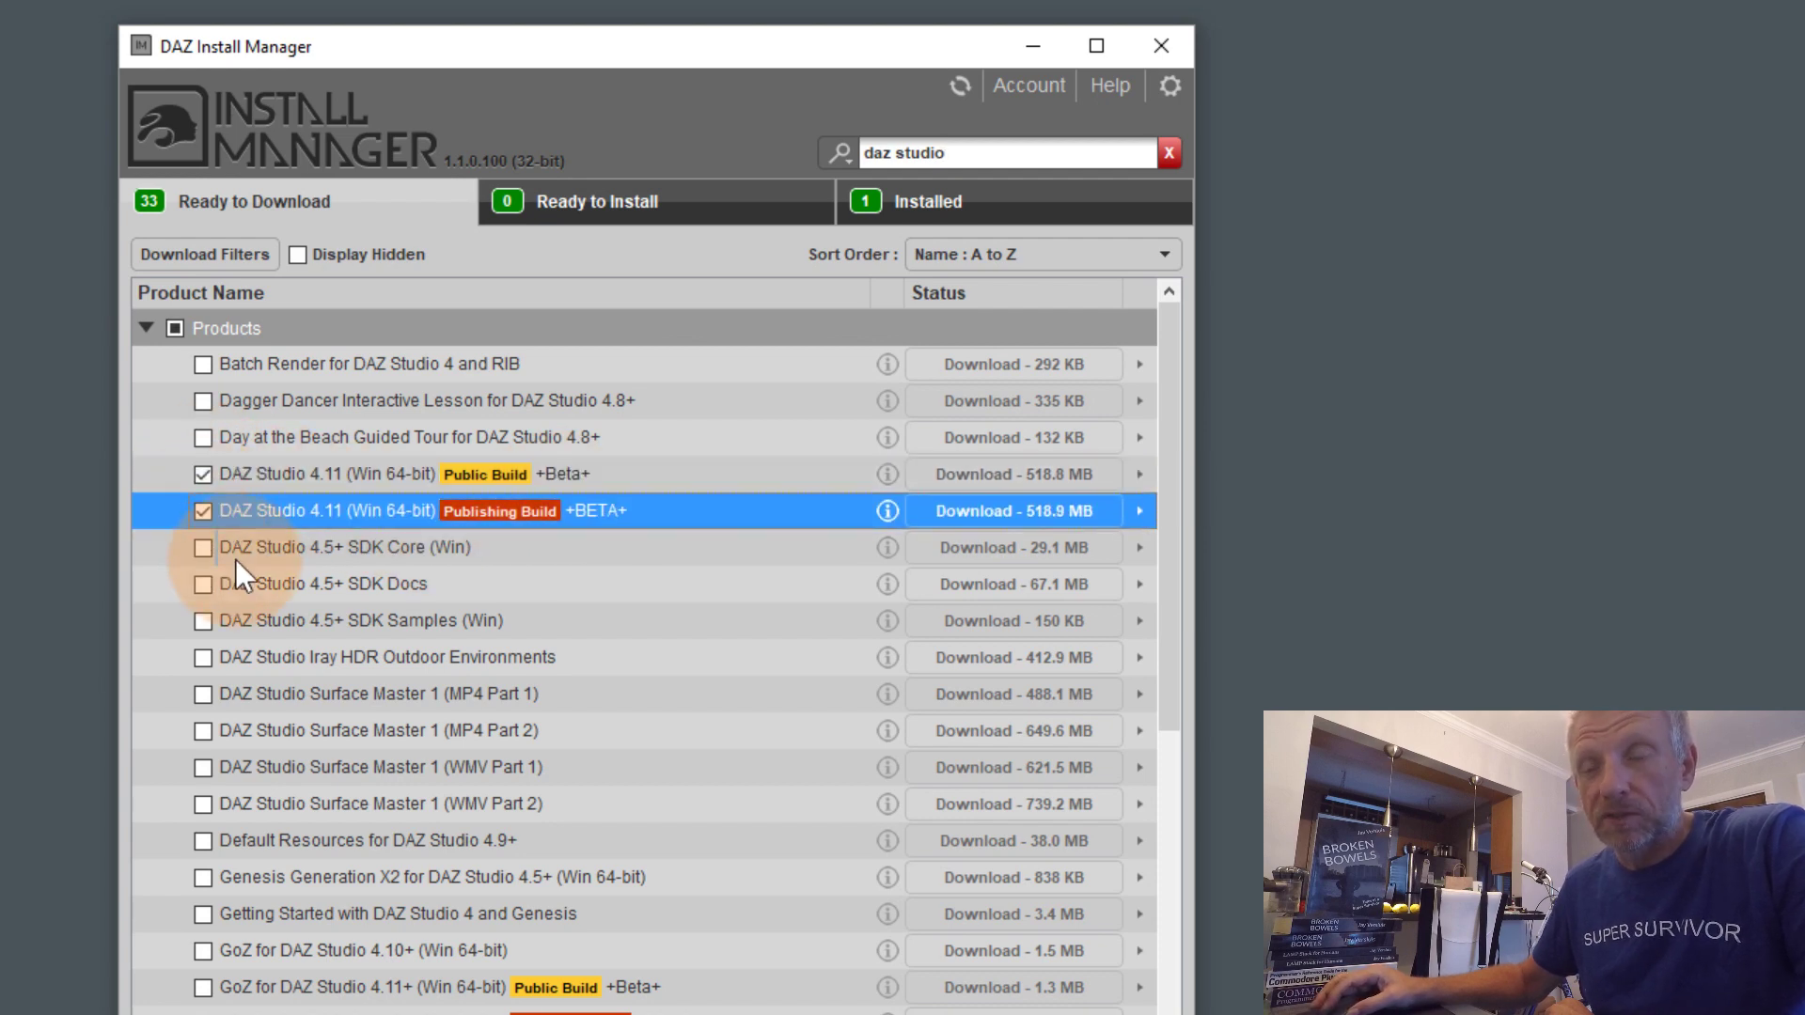
left_click(204, 511)
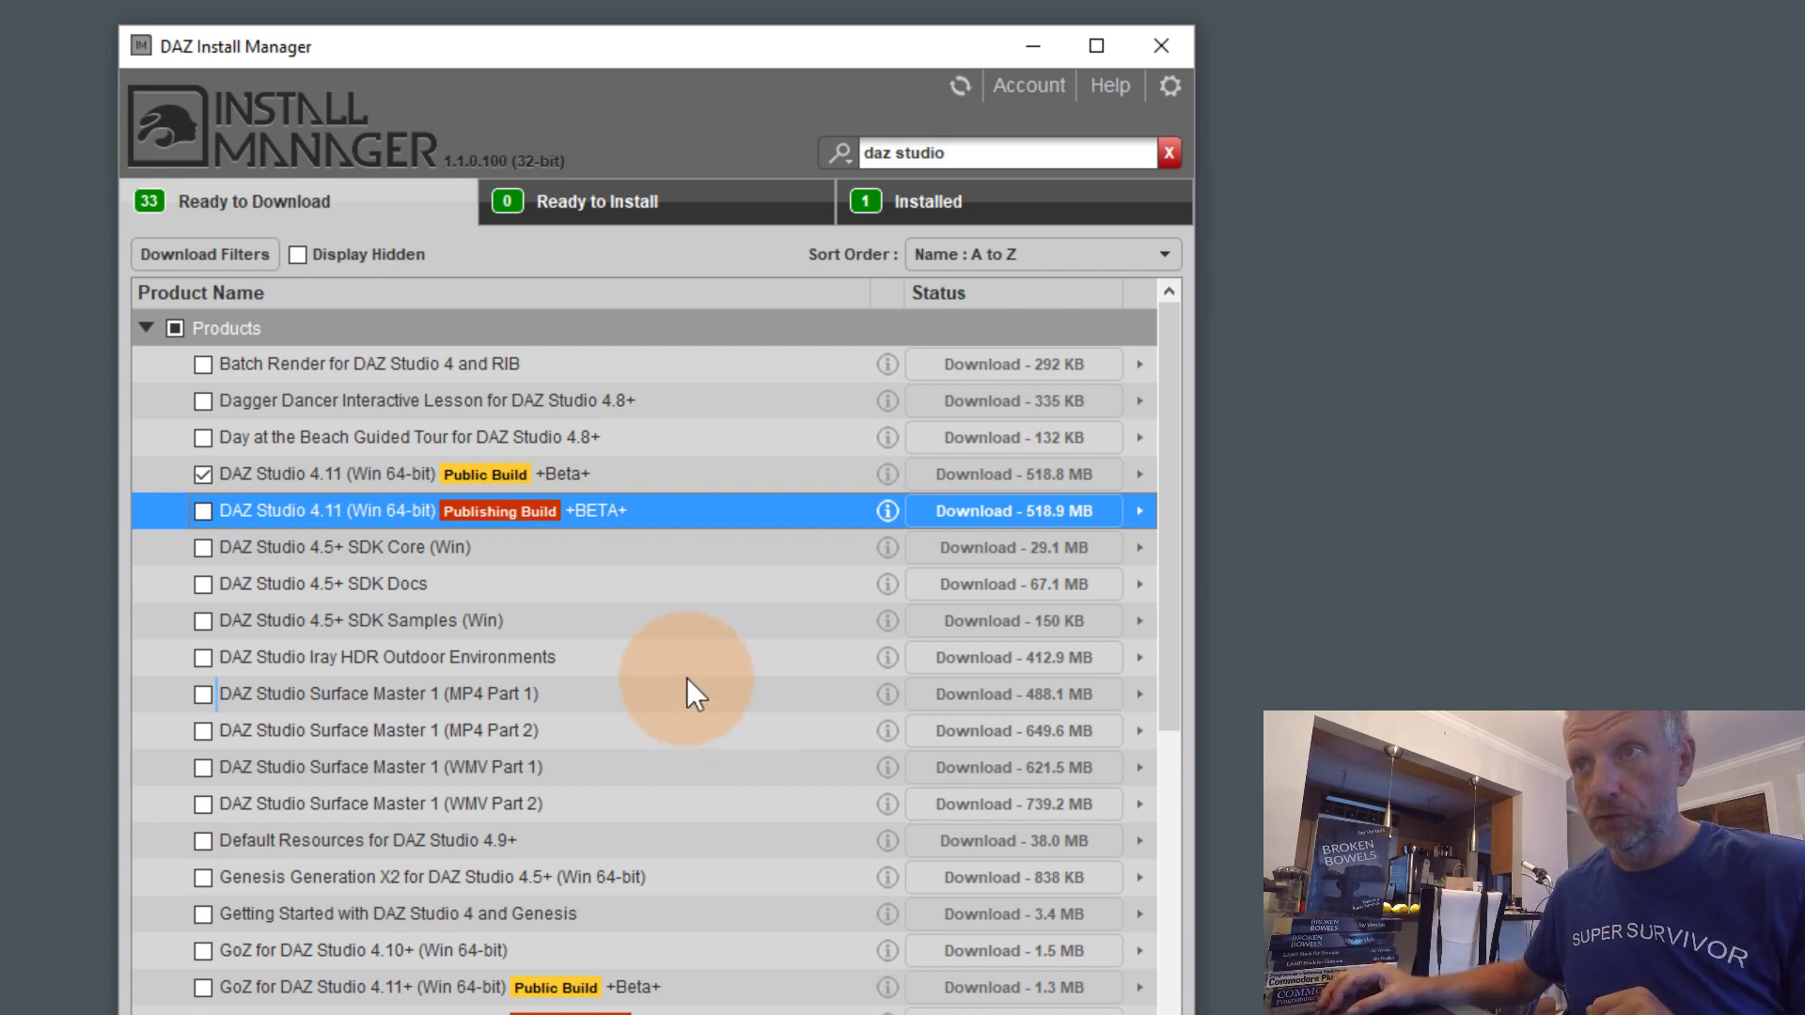
Exclude Public Build and Publishing Build from the download filters again and accept the settings
left_click(236, 259)
scroll(408, 763, "down", 5)
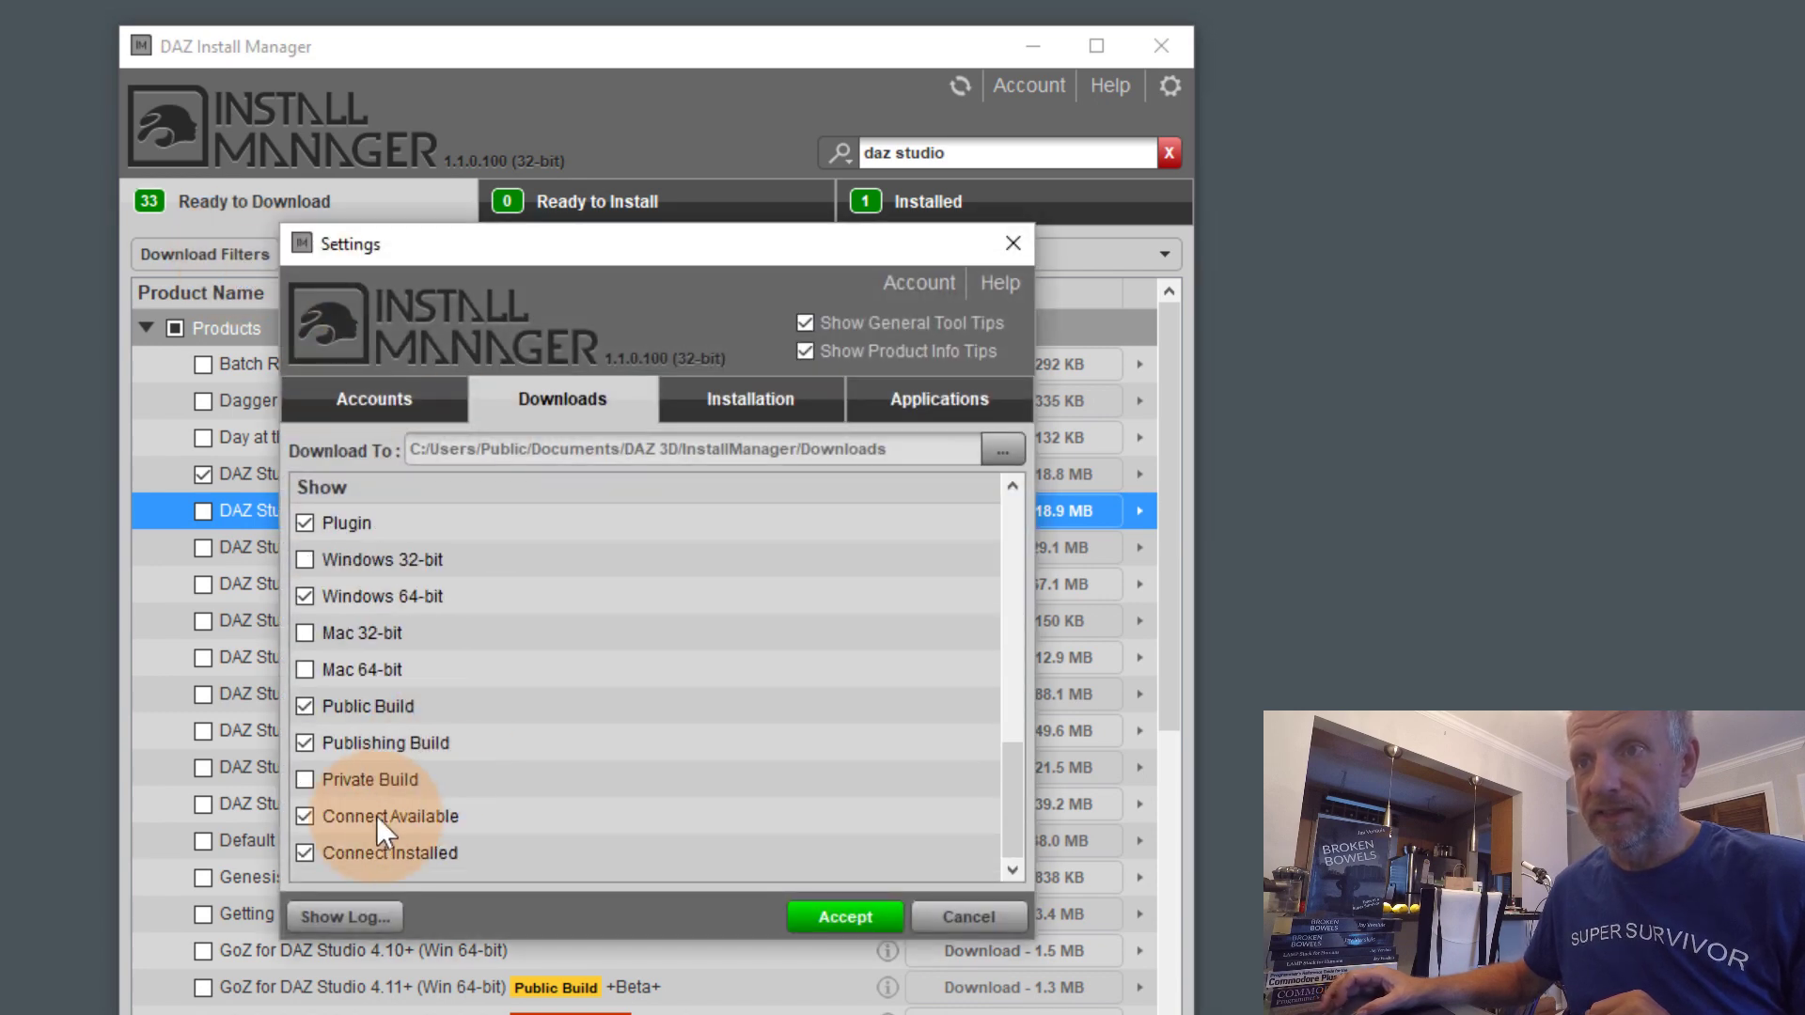
left_click(308, 705)
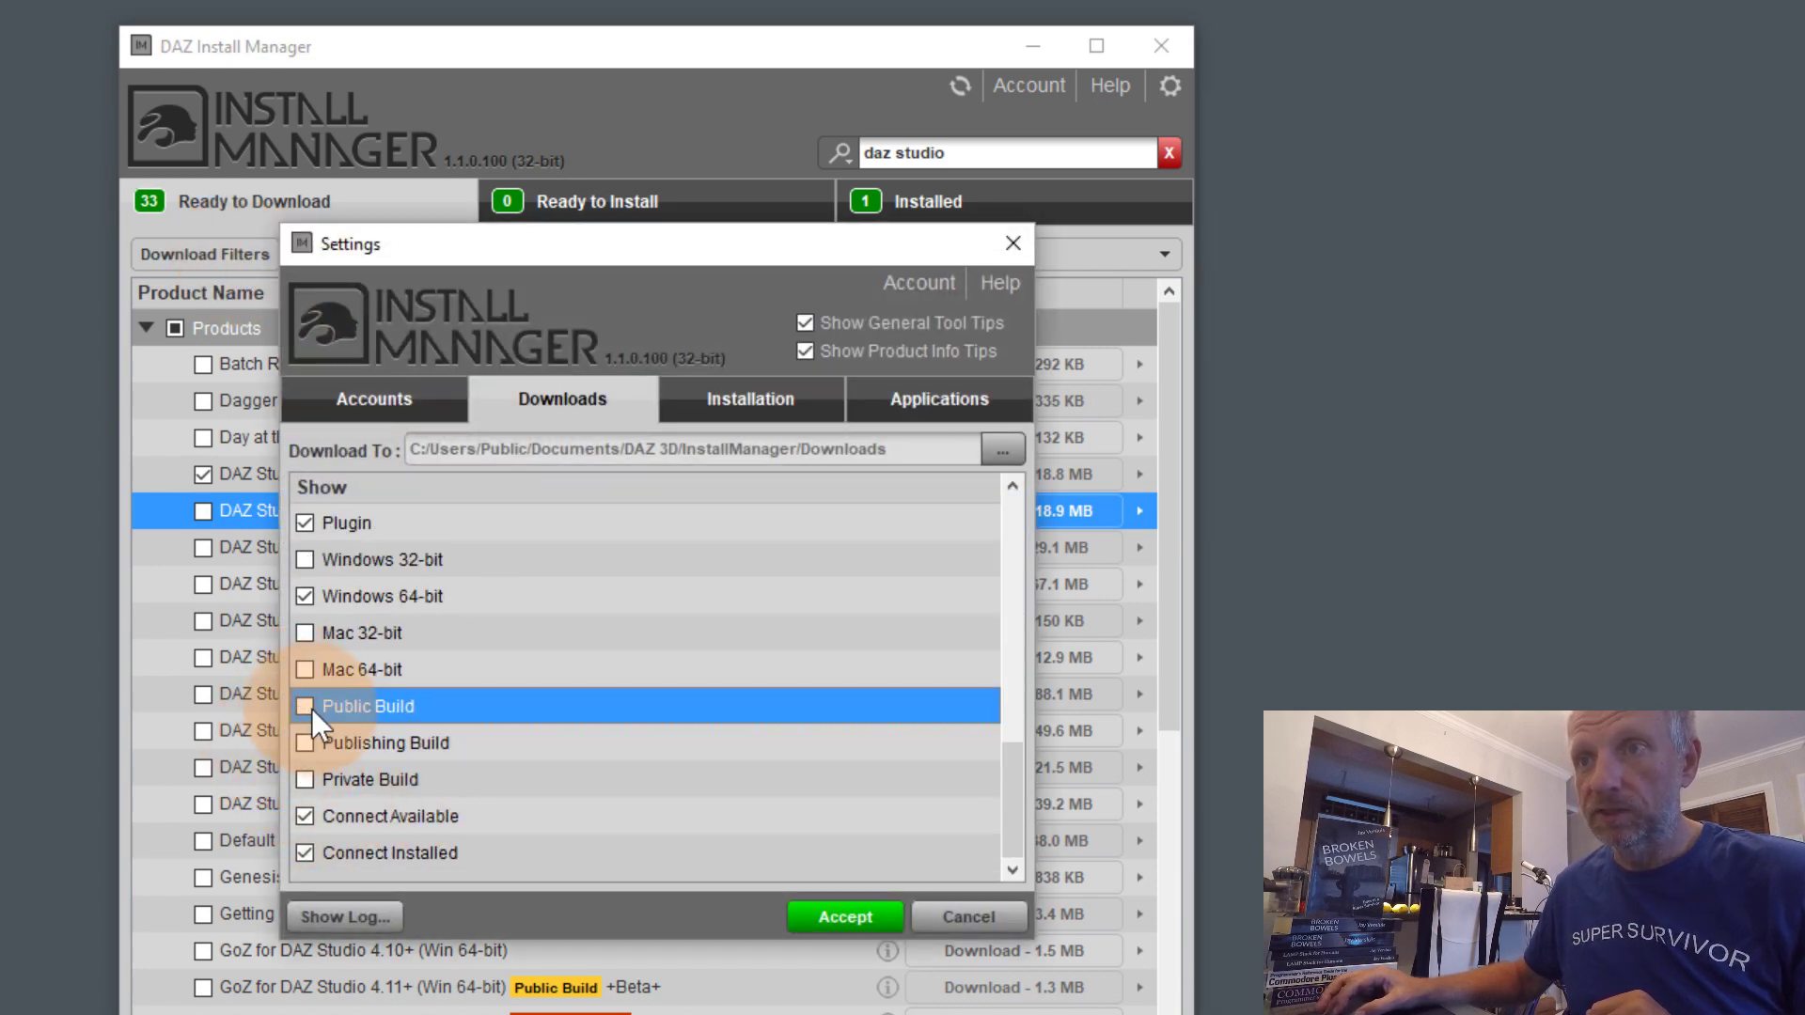
left_click(863, 917)
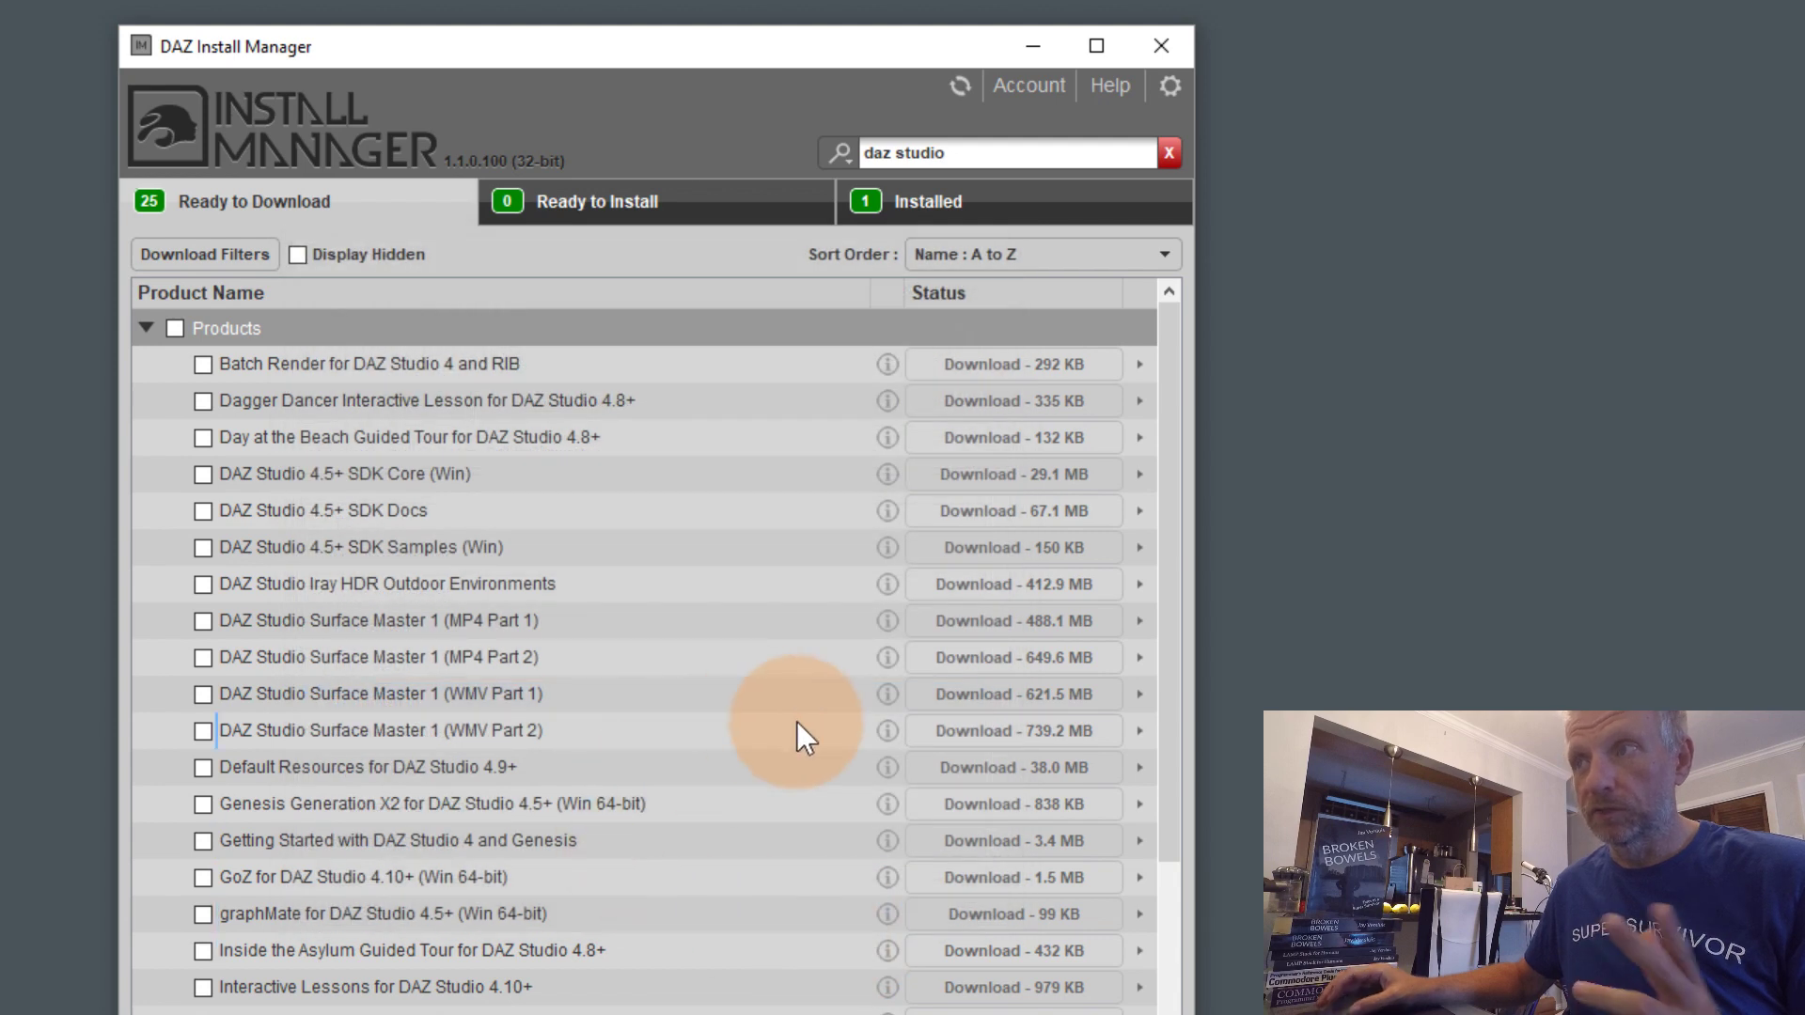
Look over the remaining DAZ Studio packages and locate the DAZ Studio 4.10 (64-bit) entry in the Windows Start menu
left_click_drag(1173, 630, 1151, 470)
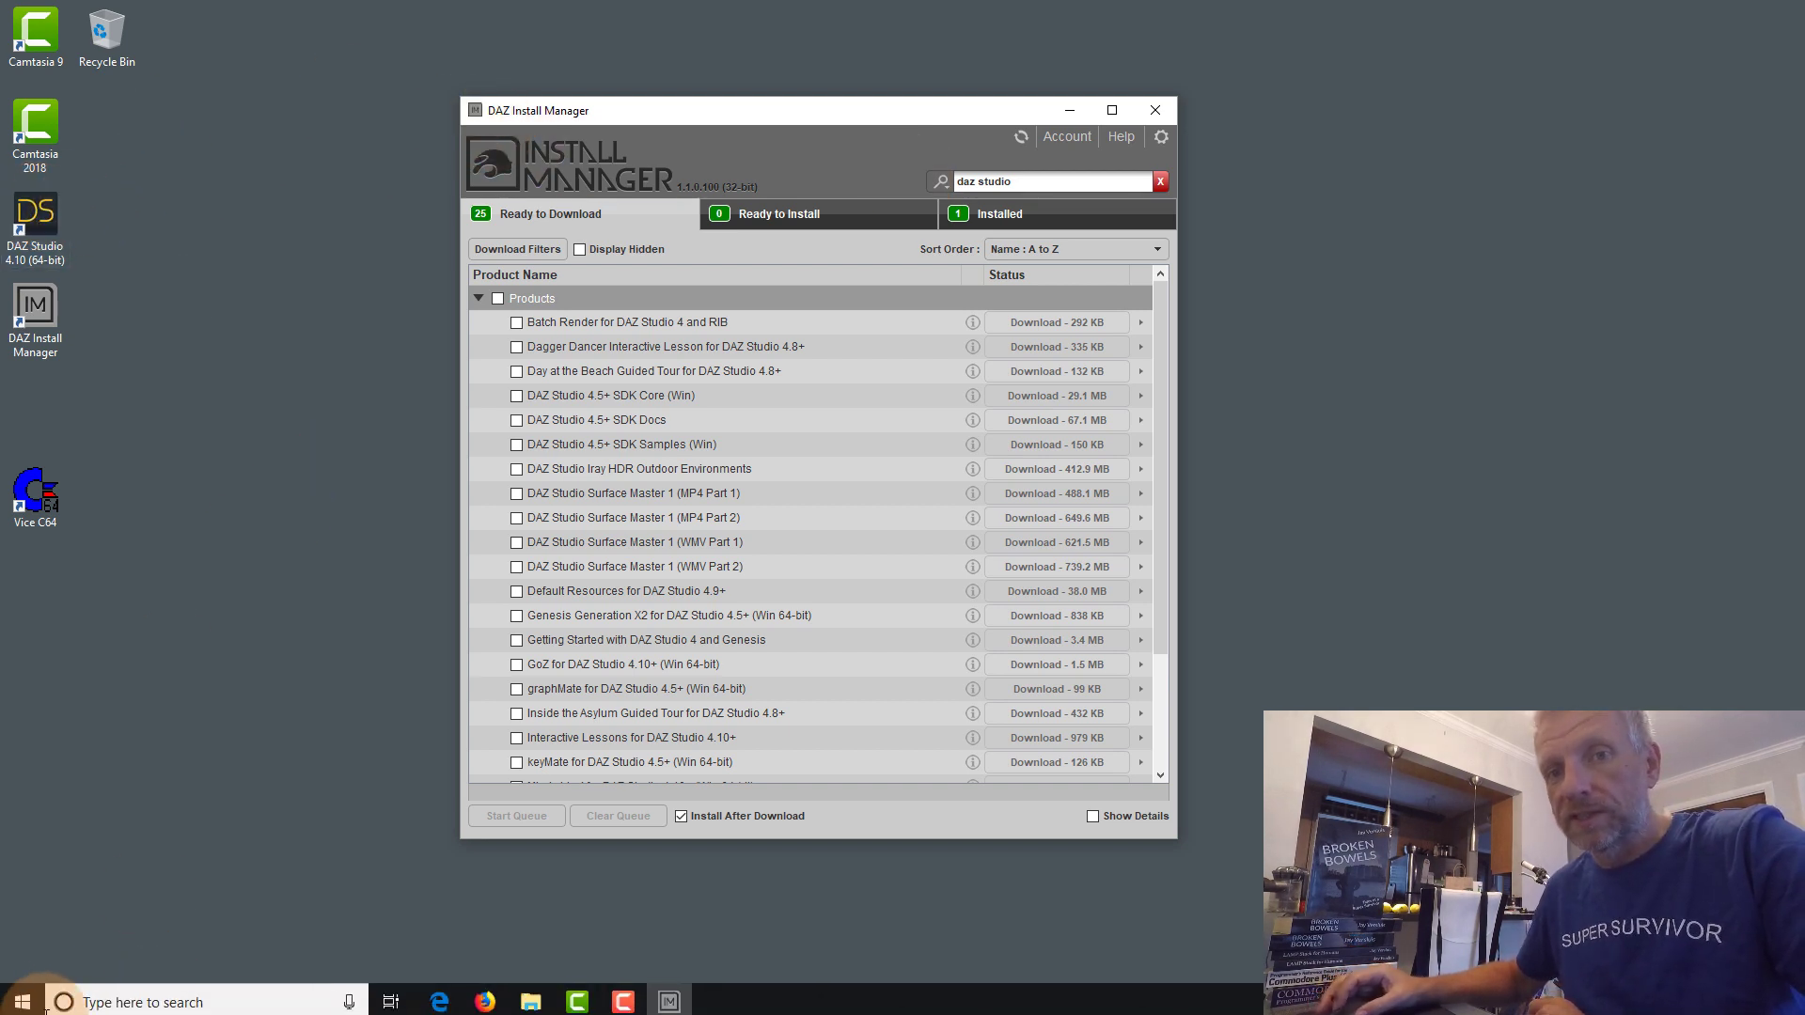
left_click(20, 998)
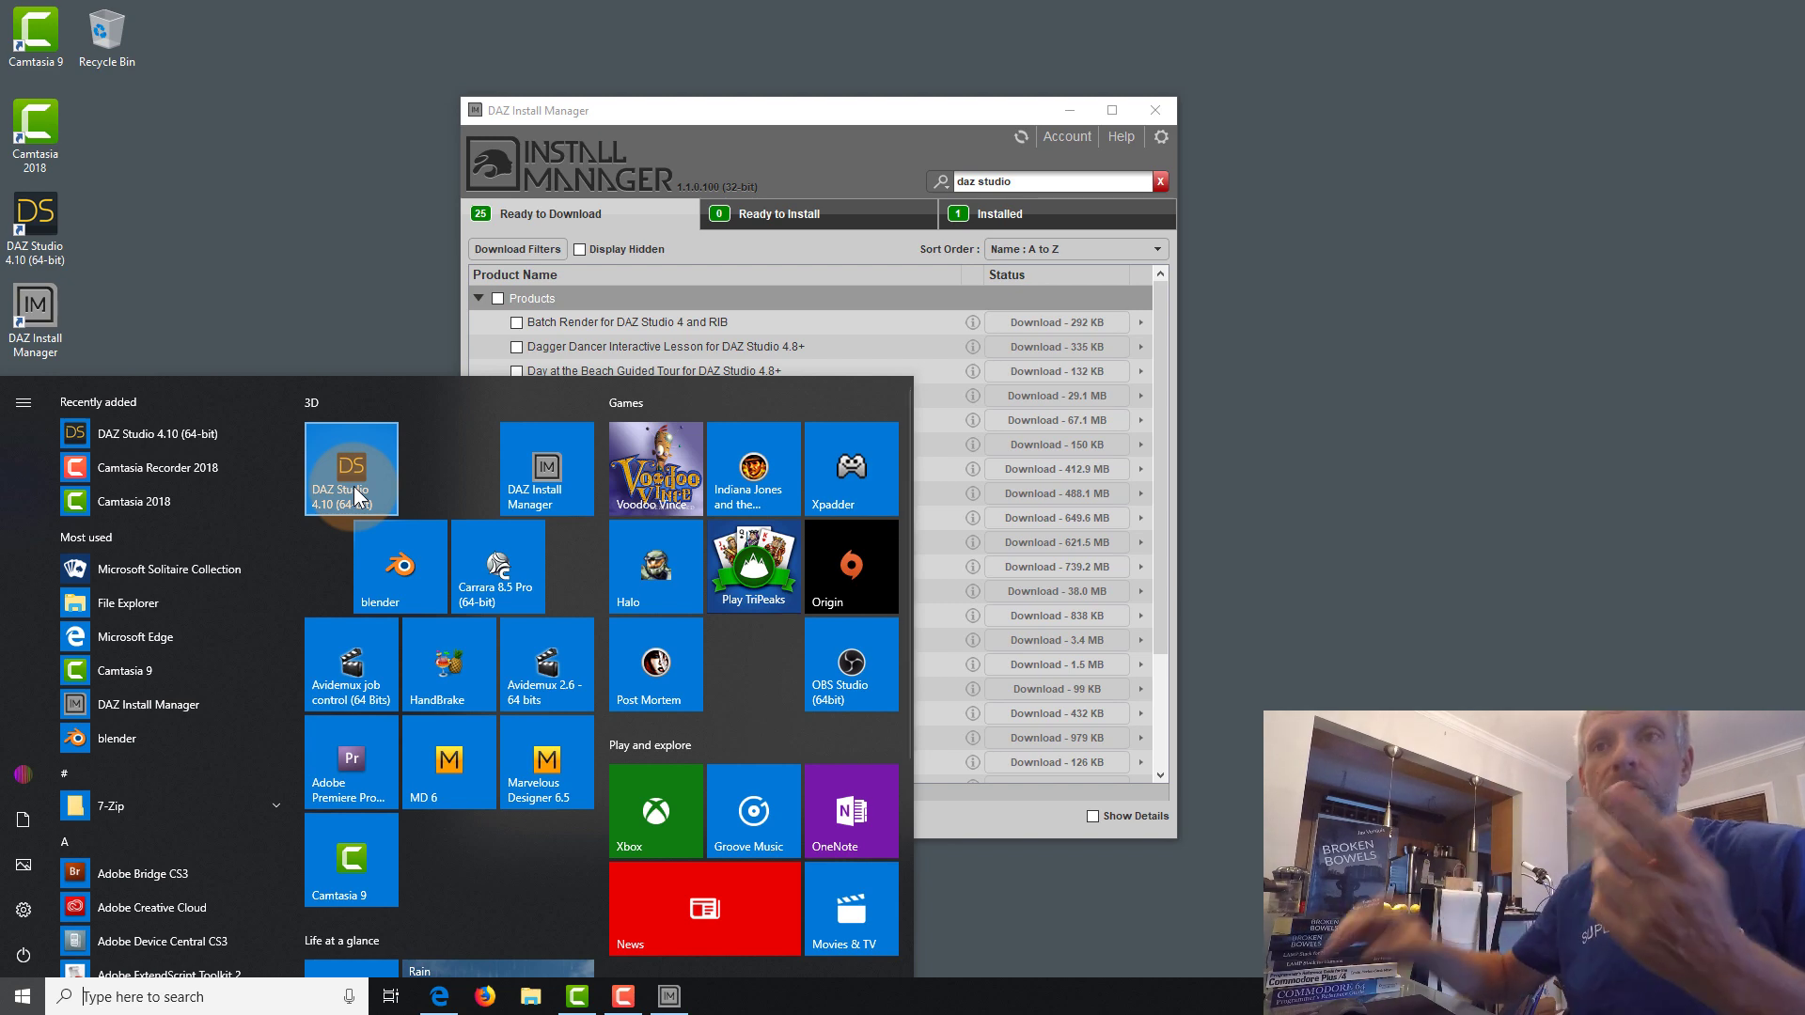
left_click(898, 141)
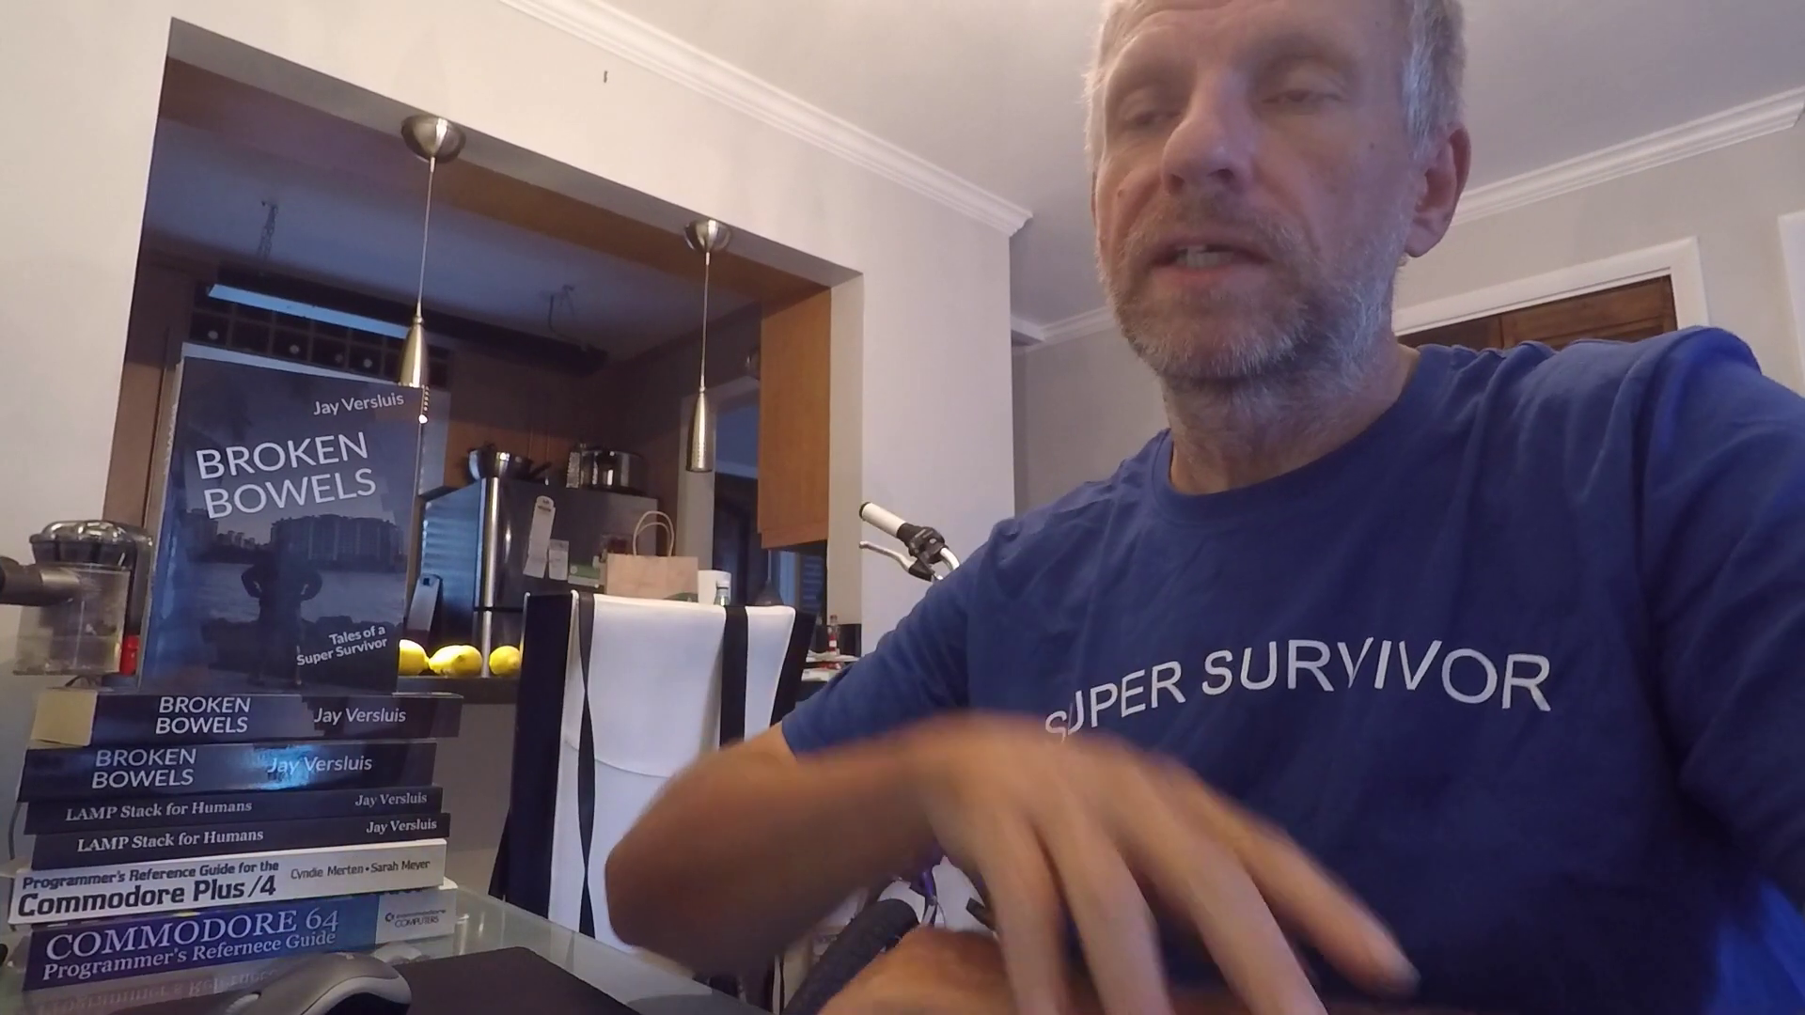